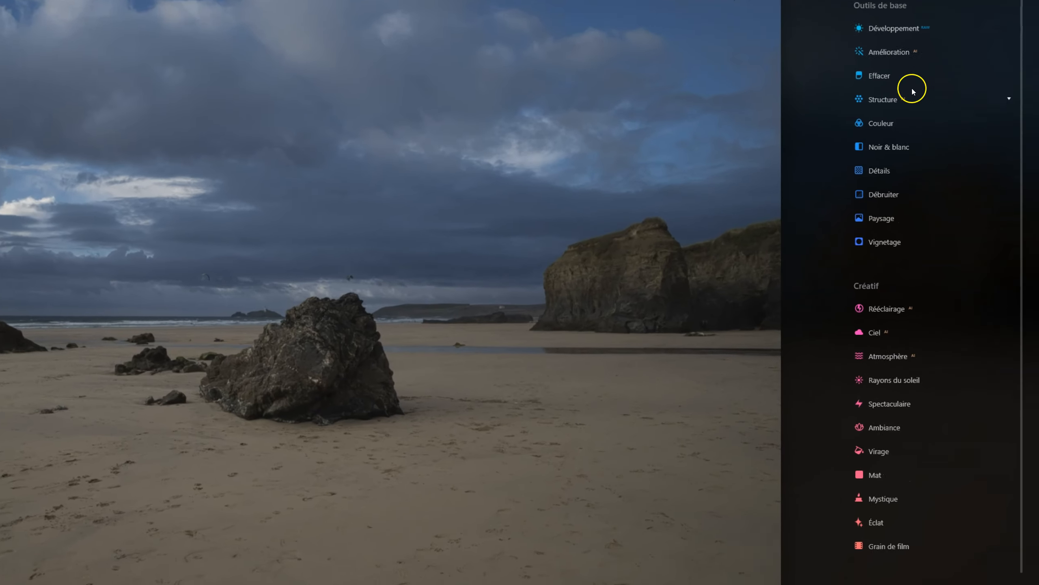
# Step: Enhance the whole beach photo with Amélioration, setting Accent to 54 and Embellisseur de Ciel to 19
pyautogui.click(880, 31)
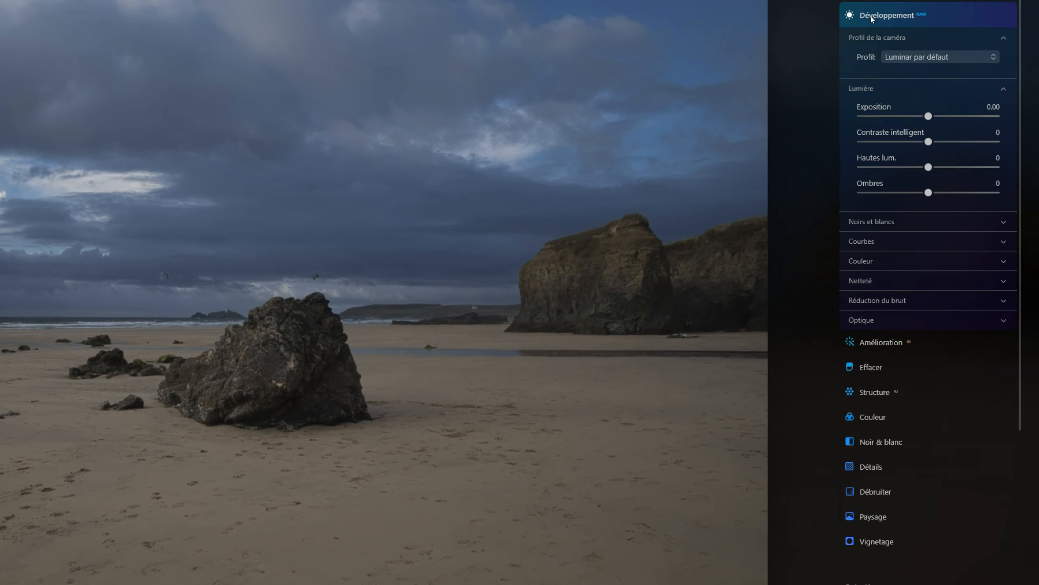
pyautogui.click(872, 17)
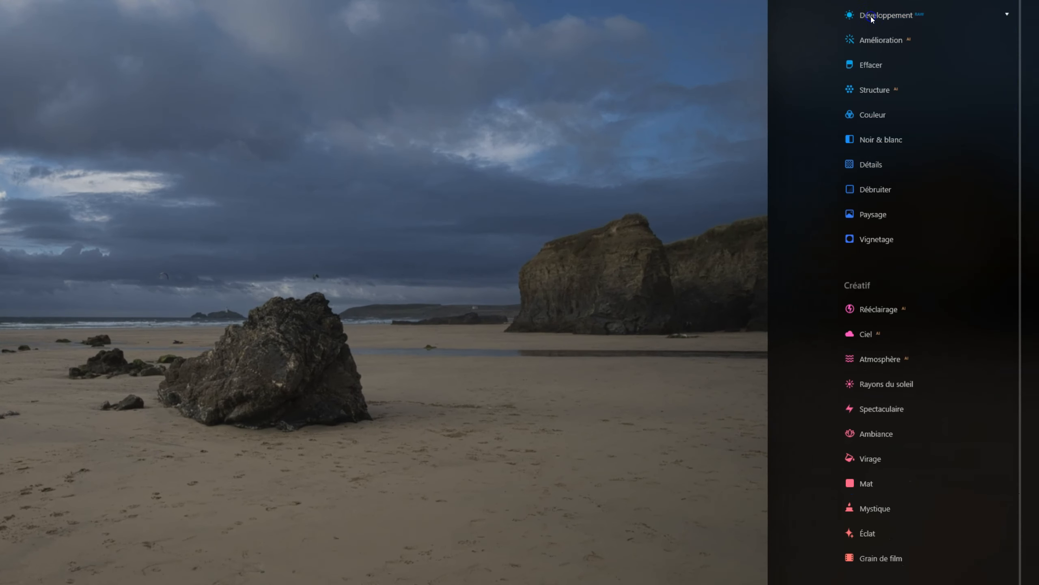
pyautogui.click(876, 41)
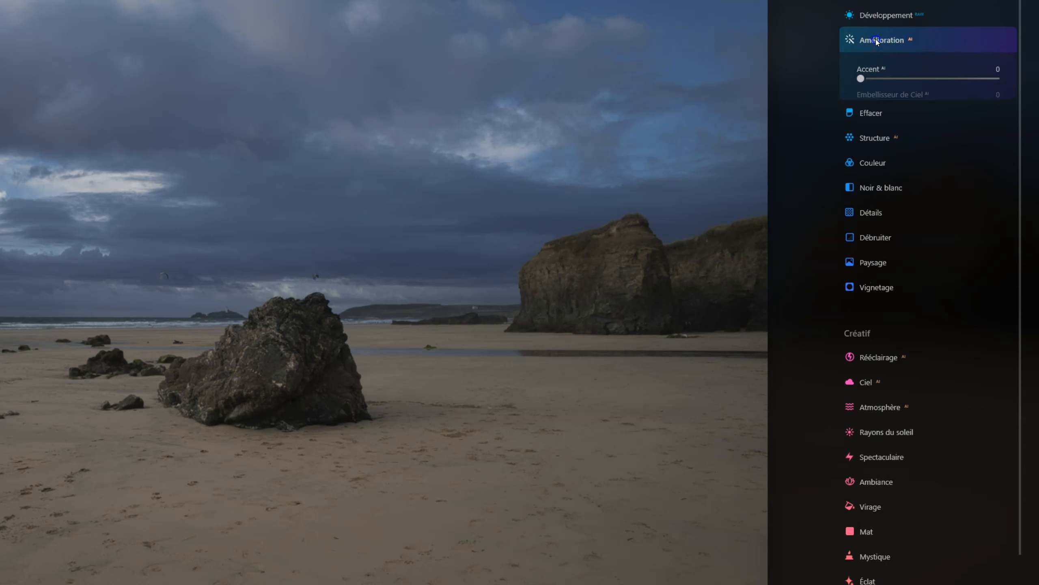
pyautogui.moveTo(861, 78); pyautogui.dragTo(935, 78)
pyautogui.moveTo(860, 104); pyautogui.dragTo(888, 105)
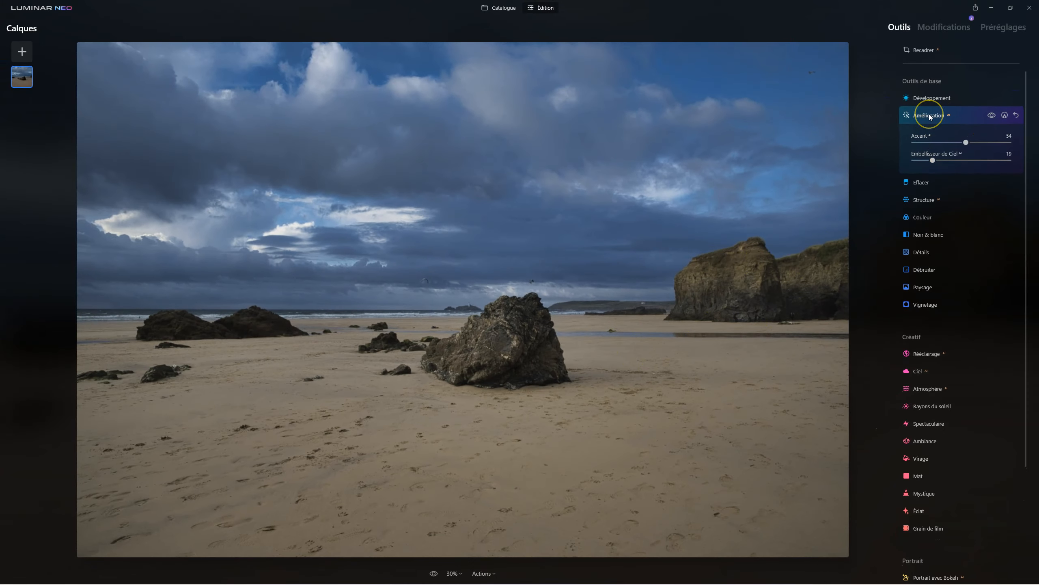
pyautogui.click(929, 116)
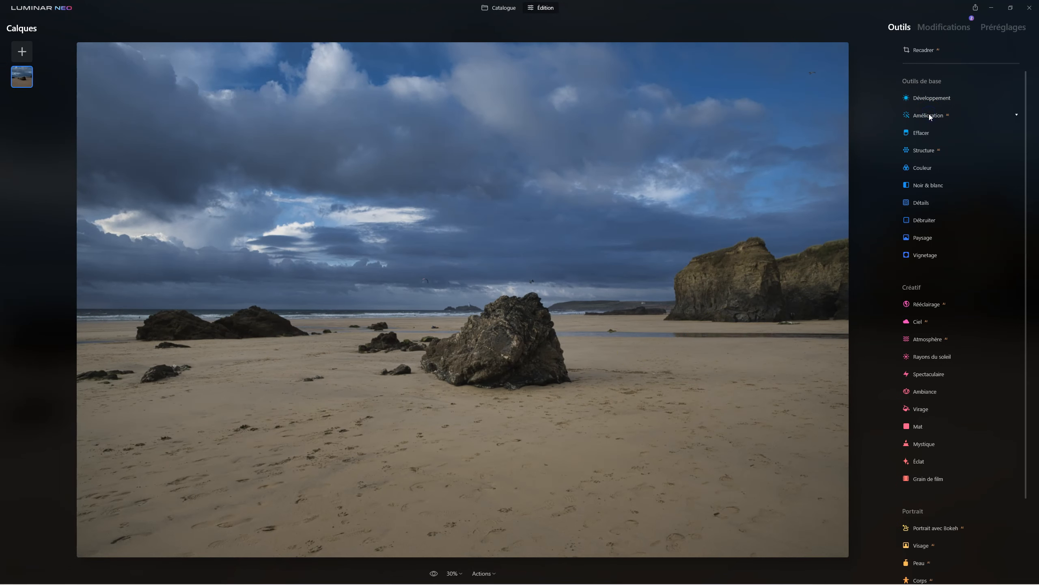
pyautogui.click(936, 25)
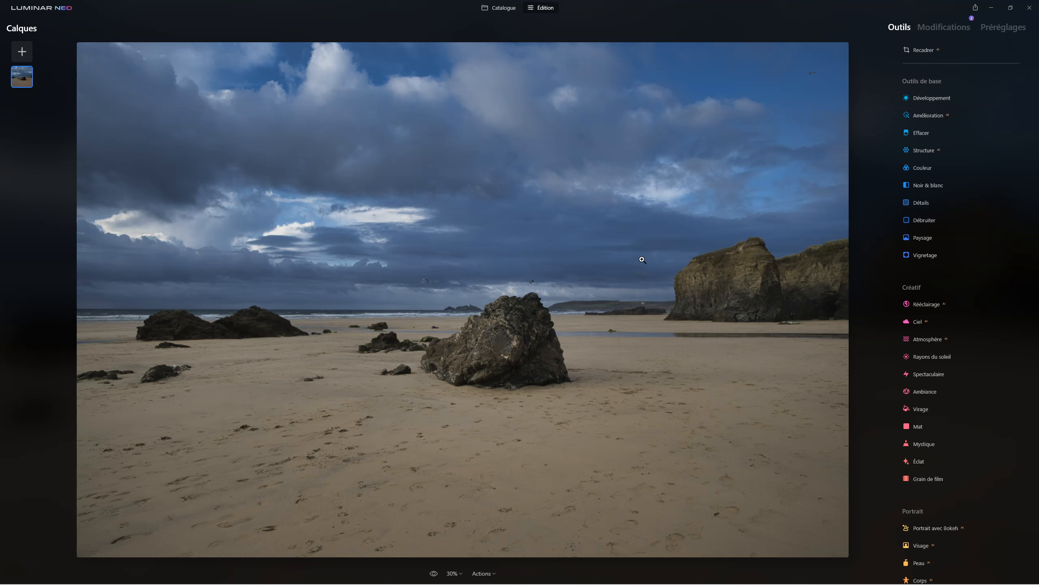
pyautogui.scroll(-3, 965, 102)
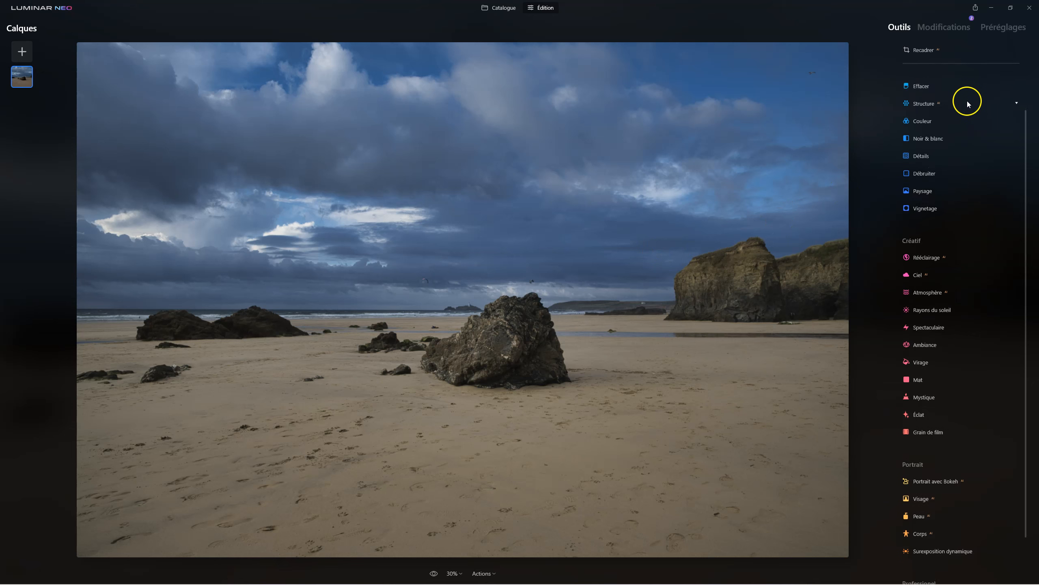
pyautogui.scroll(3, 965, 492)
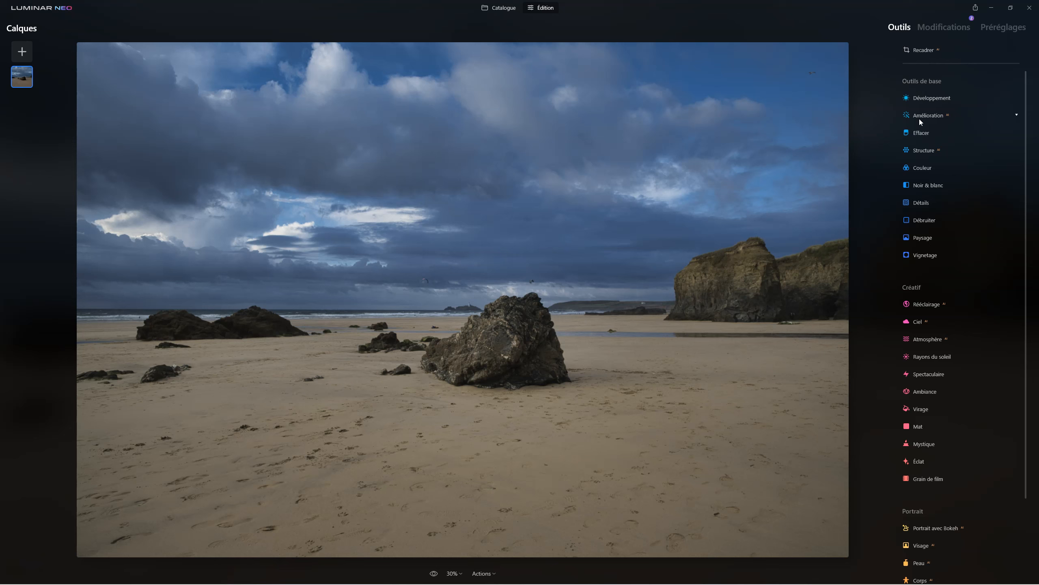
pyautogui.click(866, 168)
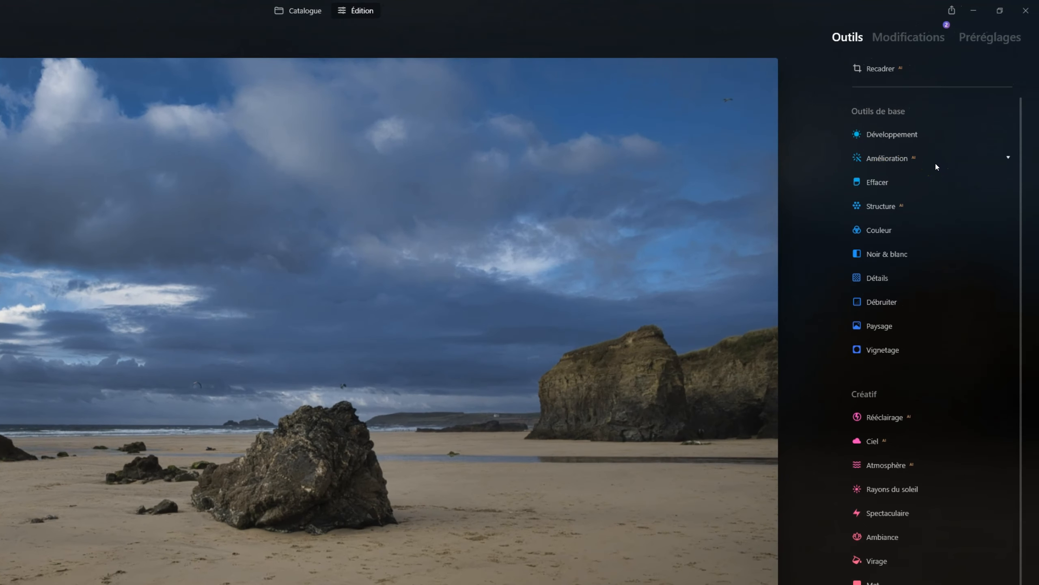
pyautogui.click(914, 158)
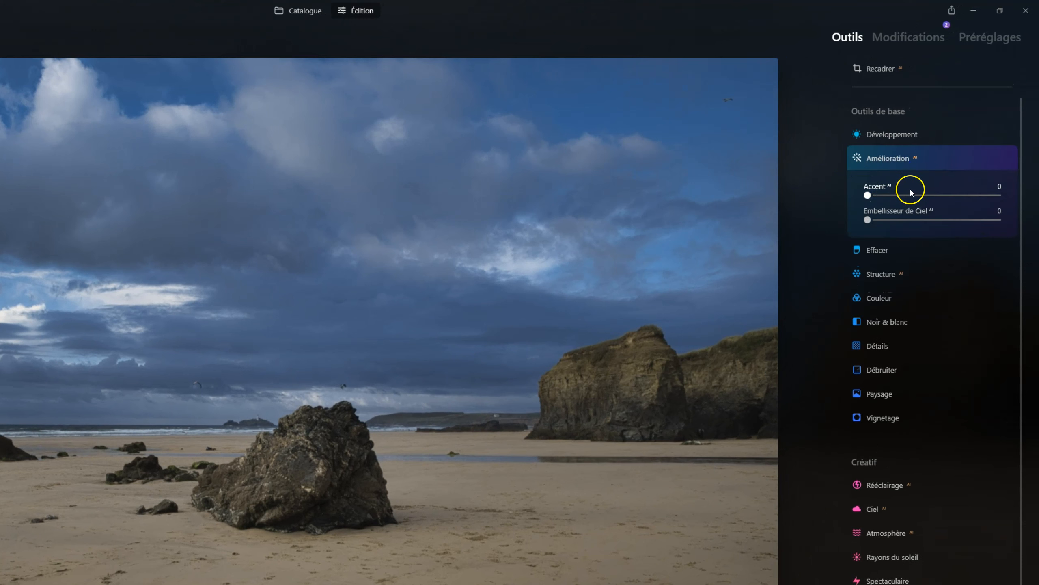
pyautogui.click(897, 157)
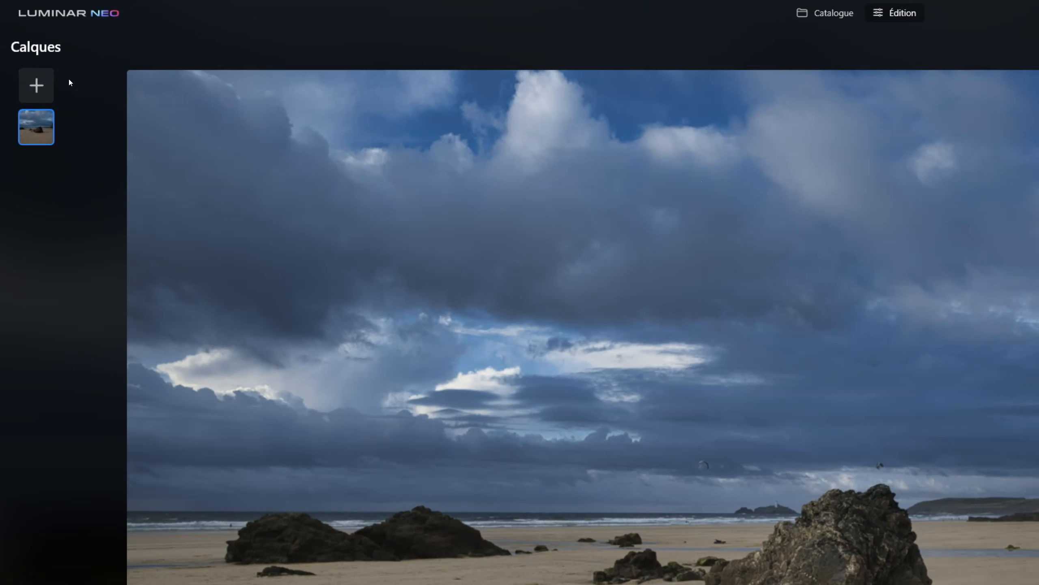
pyautogui.click(58, 80)
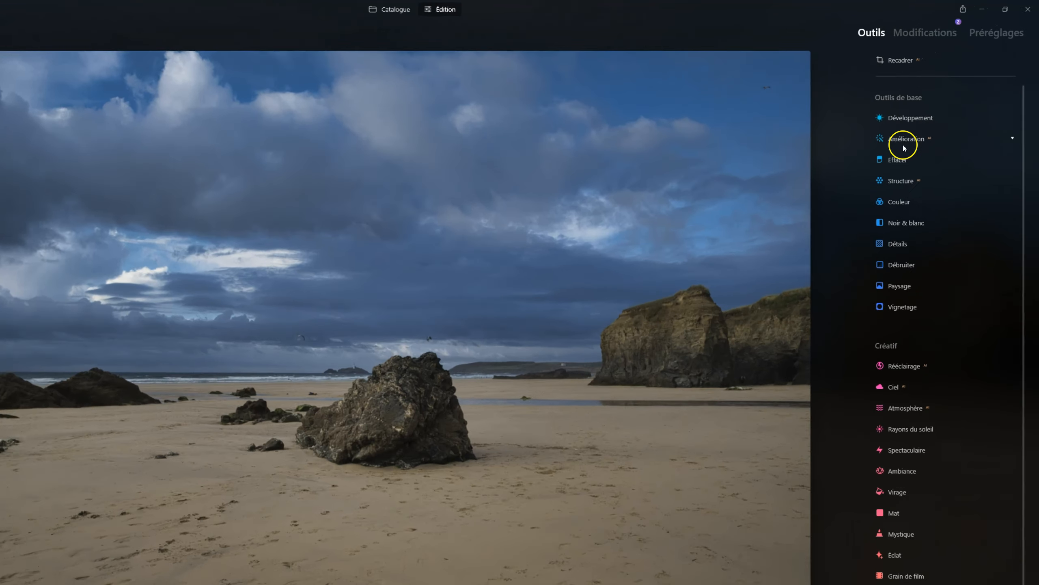
# Step: Add another Amélioration adjustment limited to the central beach rock with a painted mask, with Accent set to 28
pyautogui.click(926, 116)
pyautogui.moveTo(856, 207); pyautogui.dragTo(948, 207)
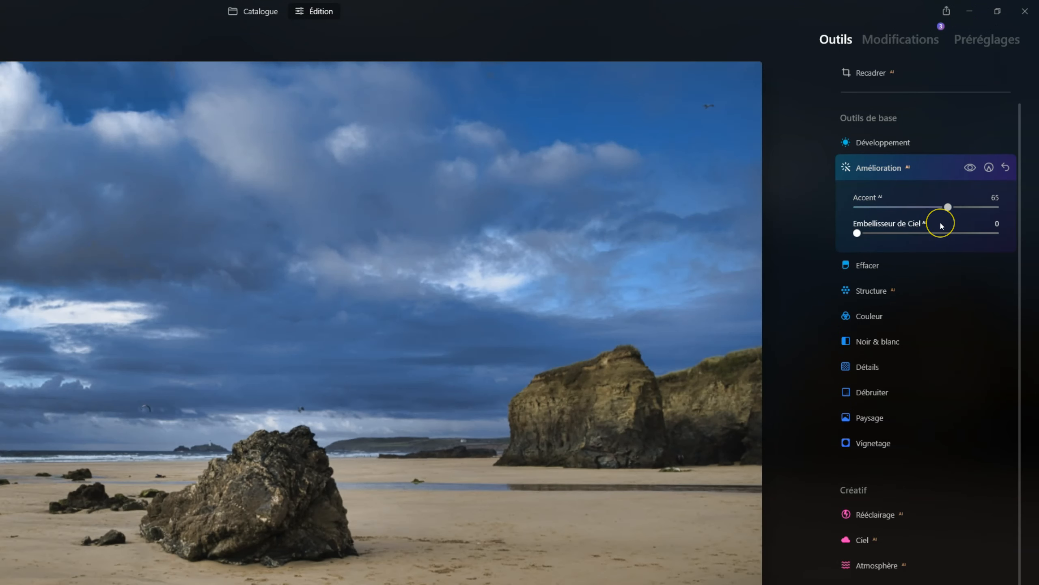
pyautogui.click(990, 167)
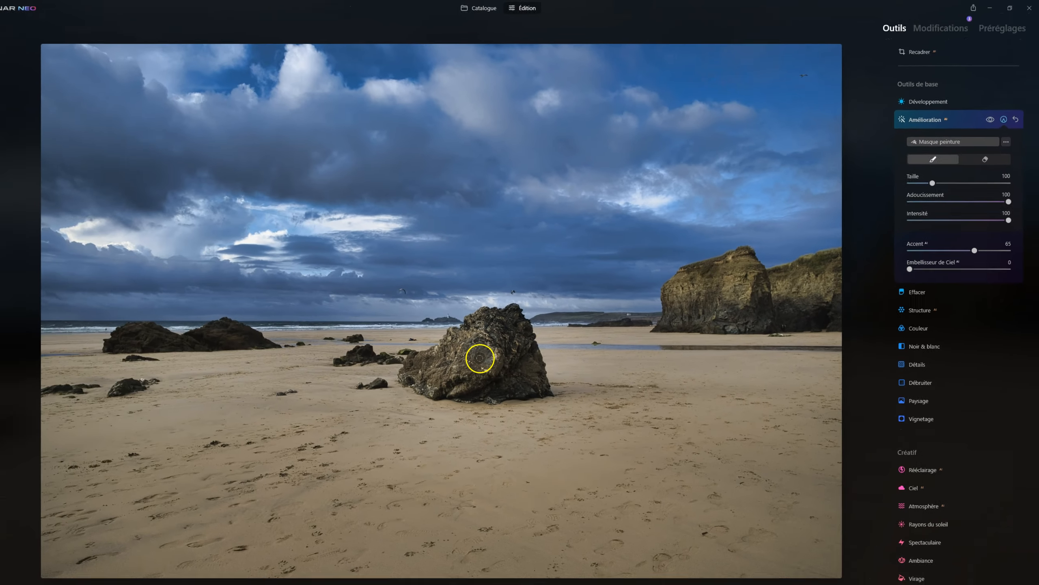
pyautogui.moveTo(473, 360)
pyautogui.mouseDown()
pyautogui.moveTo(488, 354)
pyautogui.moveTo(453, 359)
pyautogui.moveTo(528, 320)
pyautogui.moveTo(525, 344)
pyautogui.moveTo(513, 316)
pyautogui.moveTo(540, 362)
pyautogui.mouseUp()
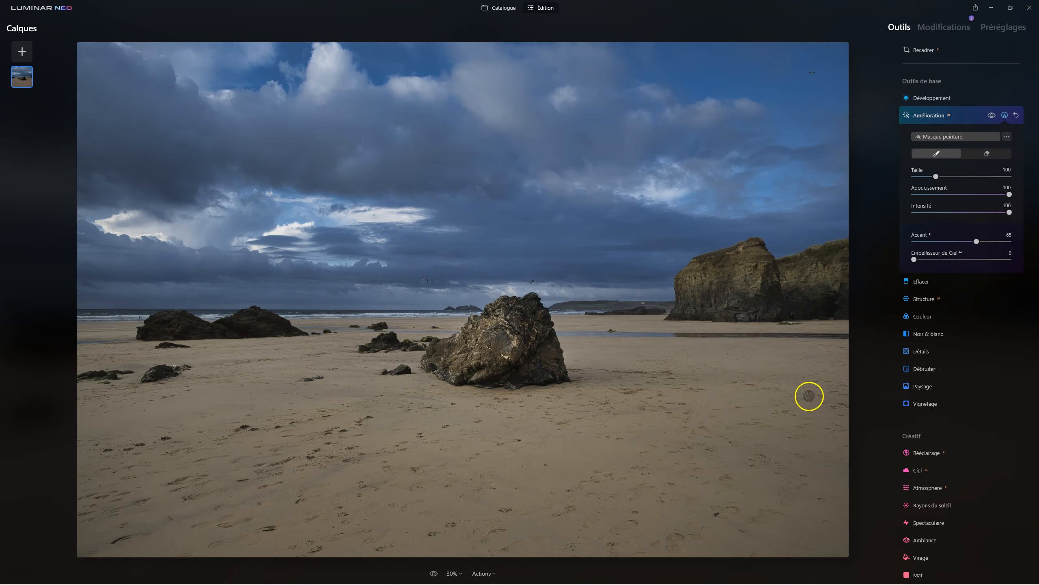
pyautogui.moveTo(977, 241); pyautogui.dragTo(940, 241)
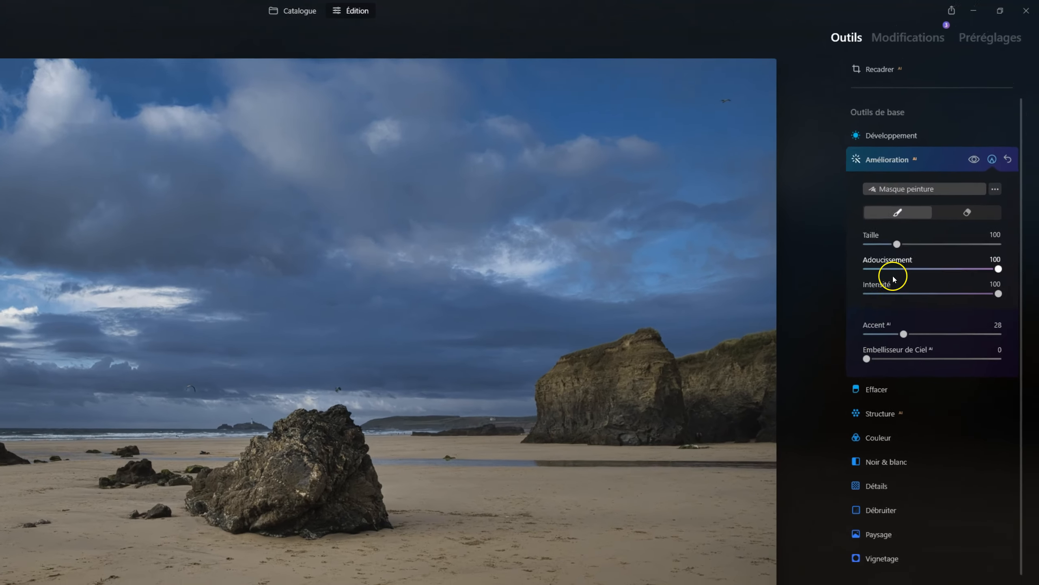
pyautogui.click(877, 162)
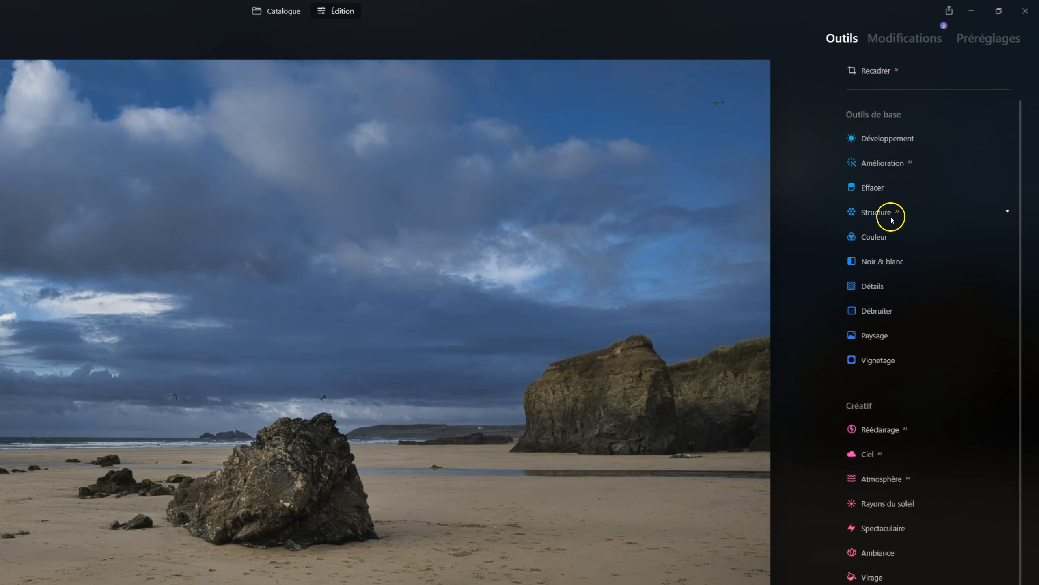
# Step: Add a further Amélioration adjustment painted only onto the cliff, with Accent at 66, and review the list of applied edits
pyautogui.click(876, 165)
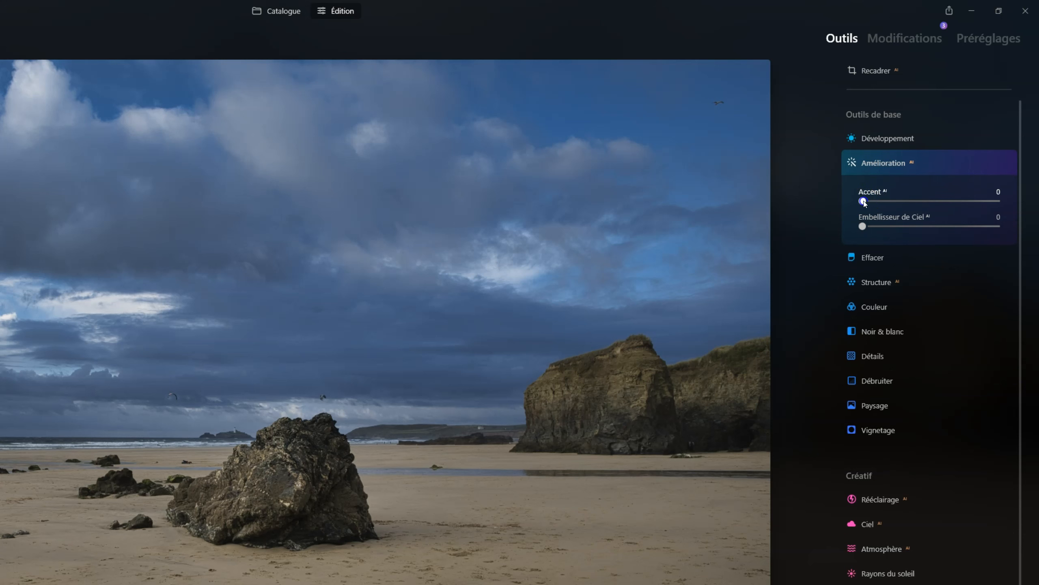
pyautogui.moveTo(864, 201); pyautogui.dragTo(921, 202)
pyautogui.click(990, 162)
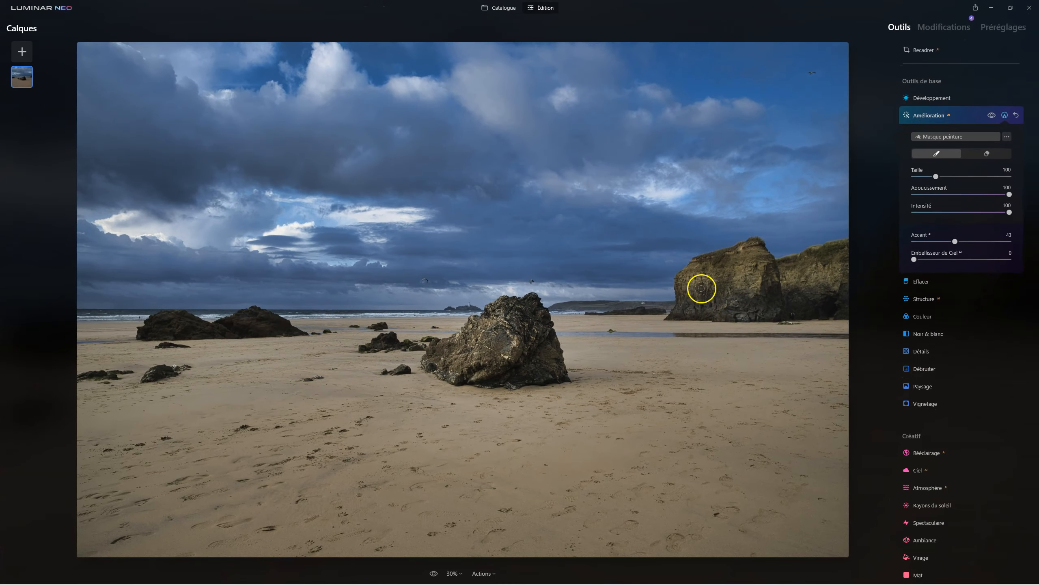
pyautogui.moveTo(701, 288); pyautogui.dragTo(741, 282)
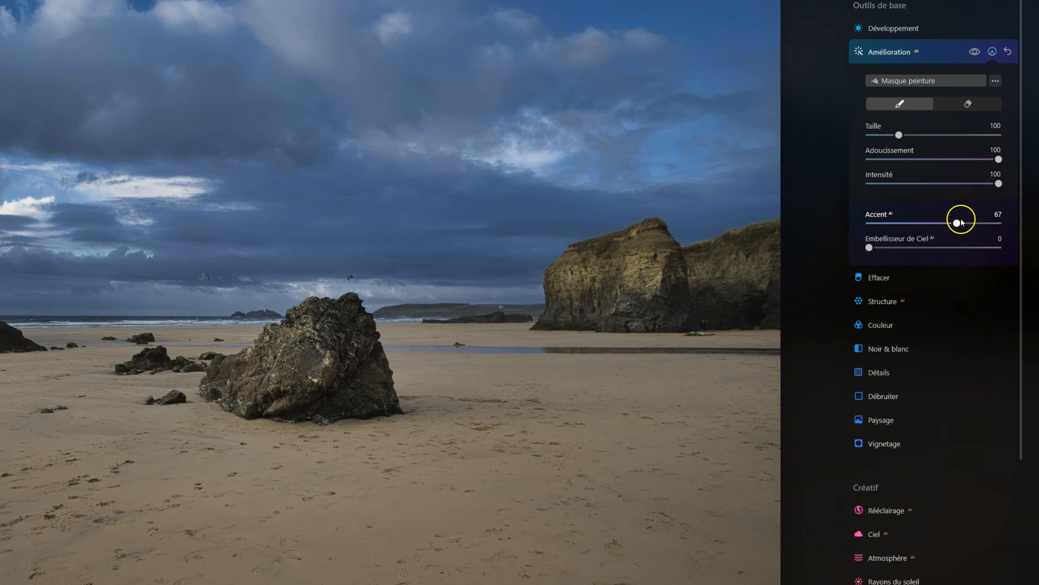
pyautogui.moveTo(960, 222)
pyautogui.mouseDown()
pyautogui.moveTo(928, 223)
pyautogui.moveTo(955, 223)
pyautogui.mouseUp()
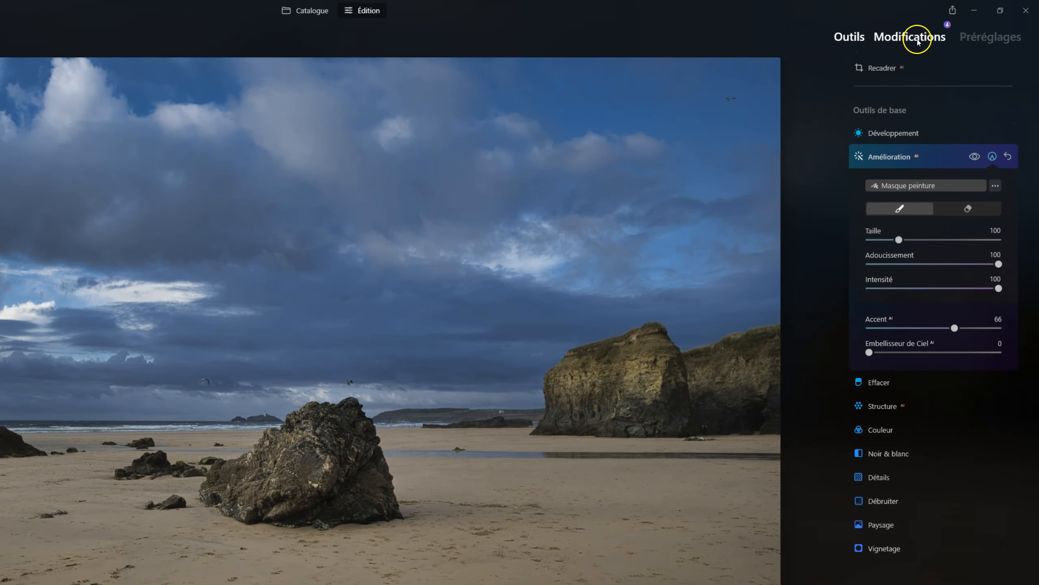
pyautogui.click(912, 41)
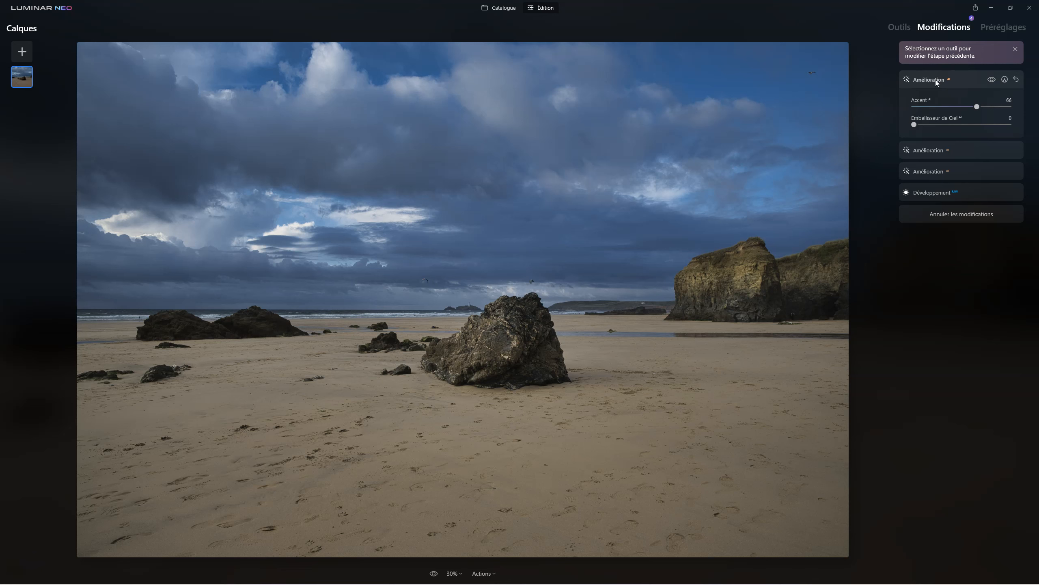
pyautogui.click(896, 27)
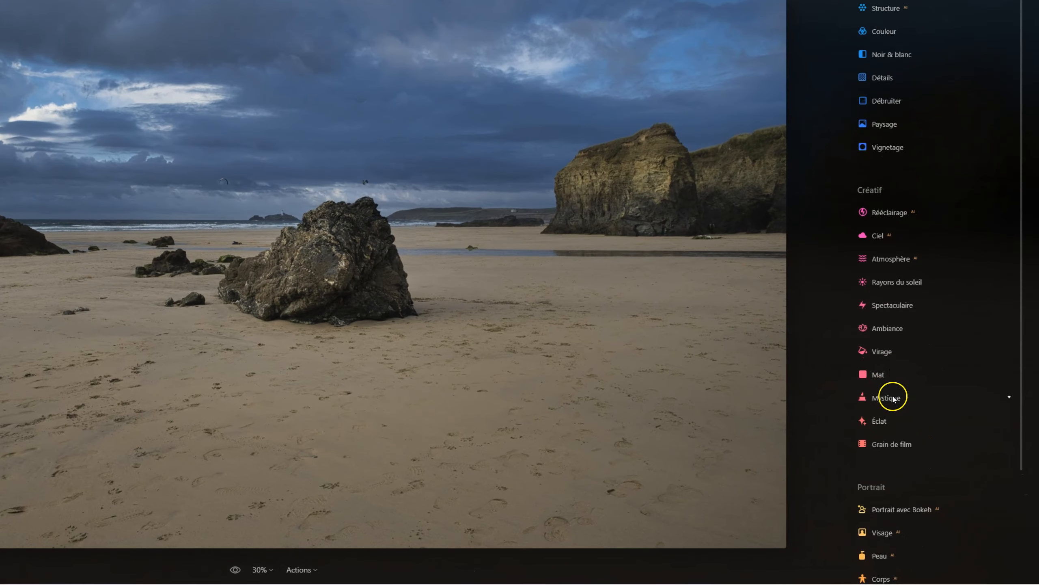
# Step: Apply the Mystique effect to the photo with Quantité set to 31
pyautogui.click(891, 413)
pyautogui.moveTo(872, 433); pyautogui.dragTo(941, 434)
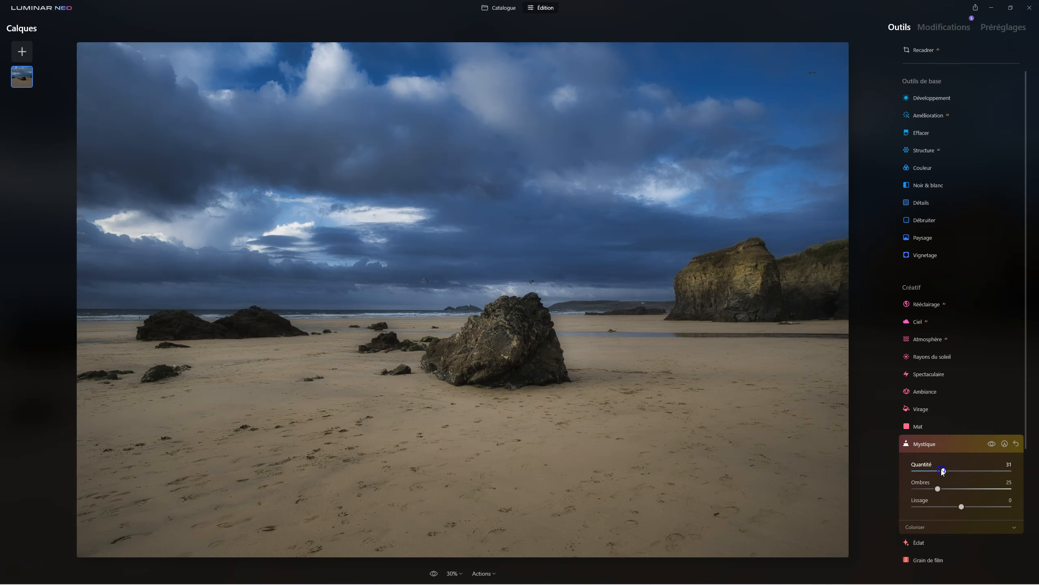
pyautogui.click(926, 444)
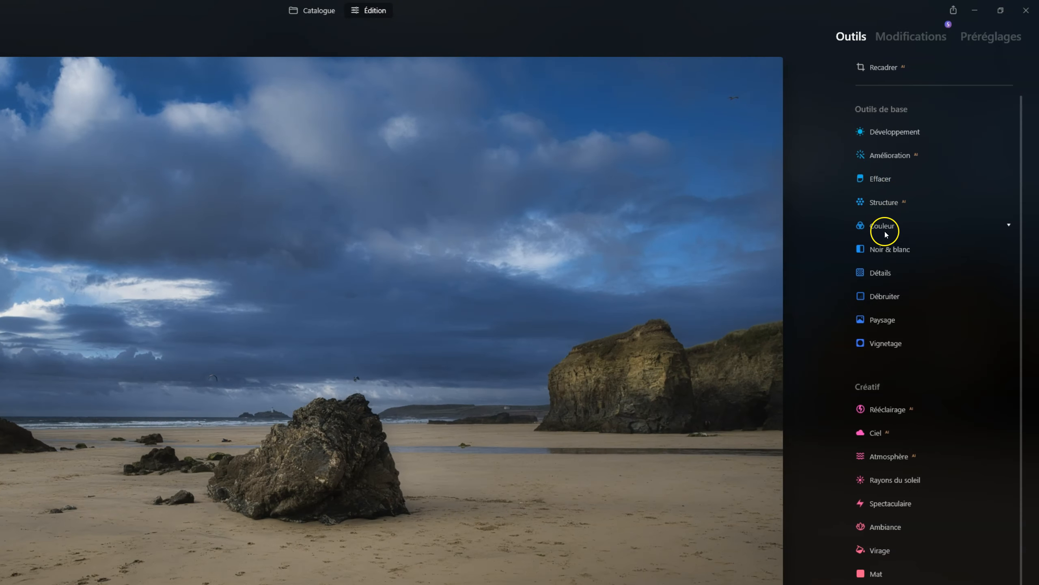
# Step: Darken the blues in the Couleur HSL settings by setting the Bleu luminance to -20
pyautogui.click(887, 236)
pyautogui.click(864, 338)
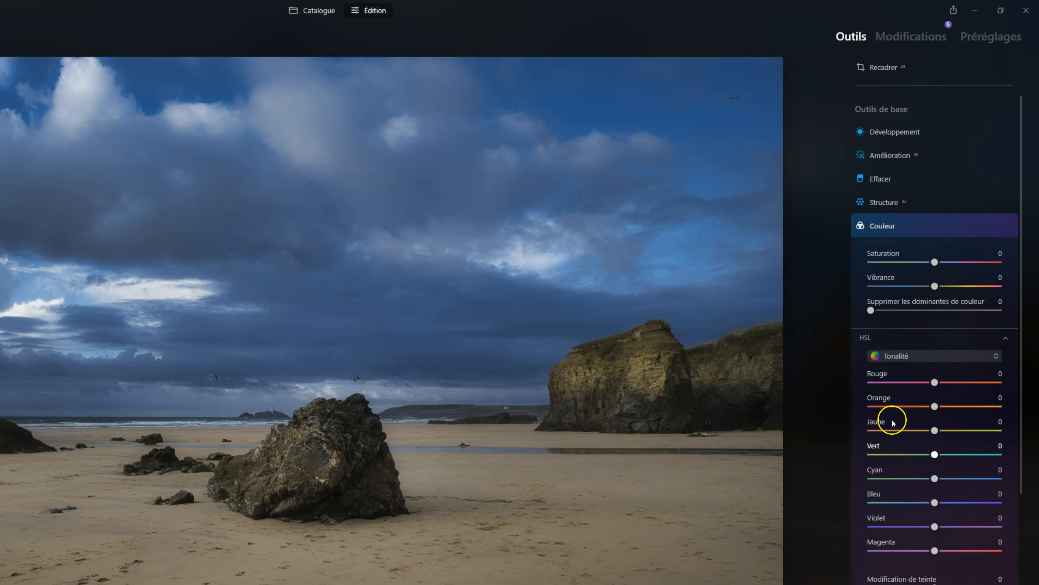
pyautogui.click(913, 360)
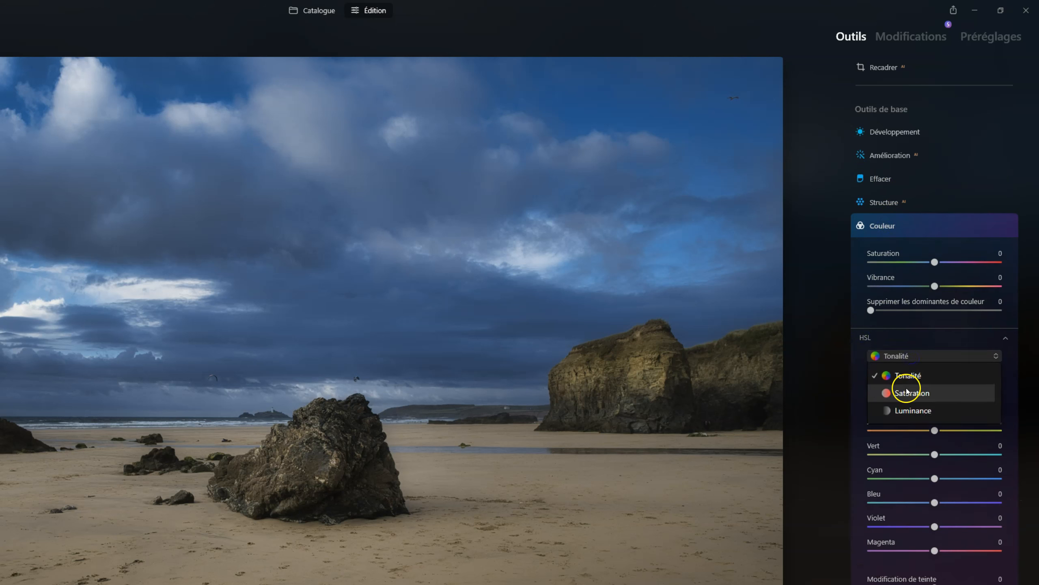
pyautogui.click(908, 410)
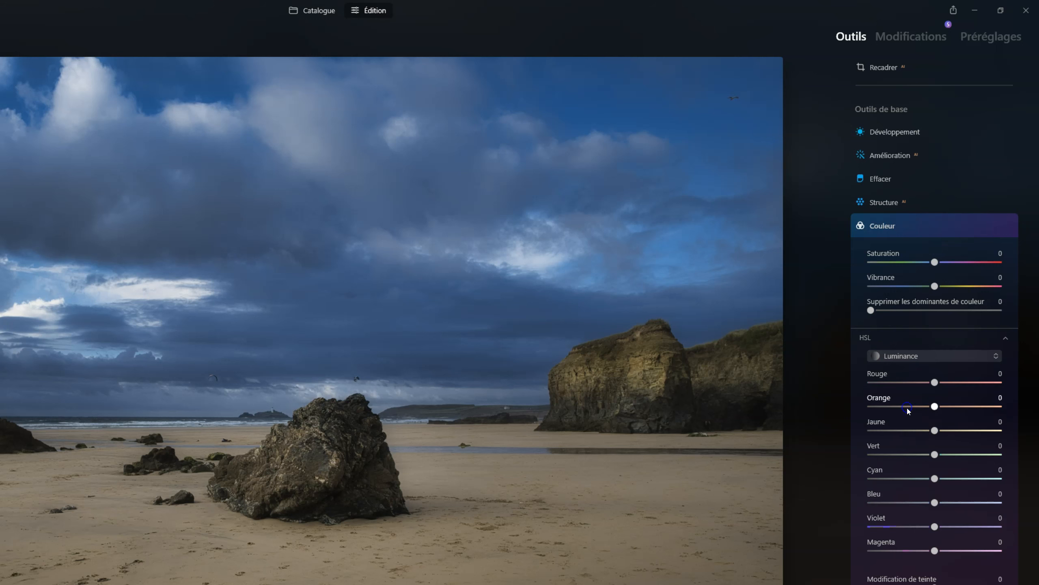
pyautogui.moveTo(917, 500)
pyautogui.mouseDown()
pyautogui.moveTo(931, 501)
pyautogui.moveTo(921, 501)
pyautogui.mouseUp()
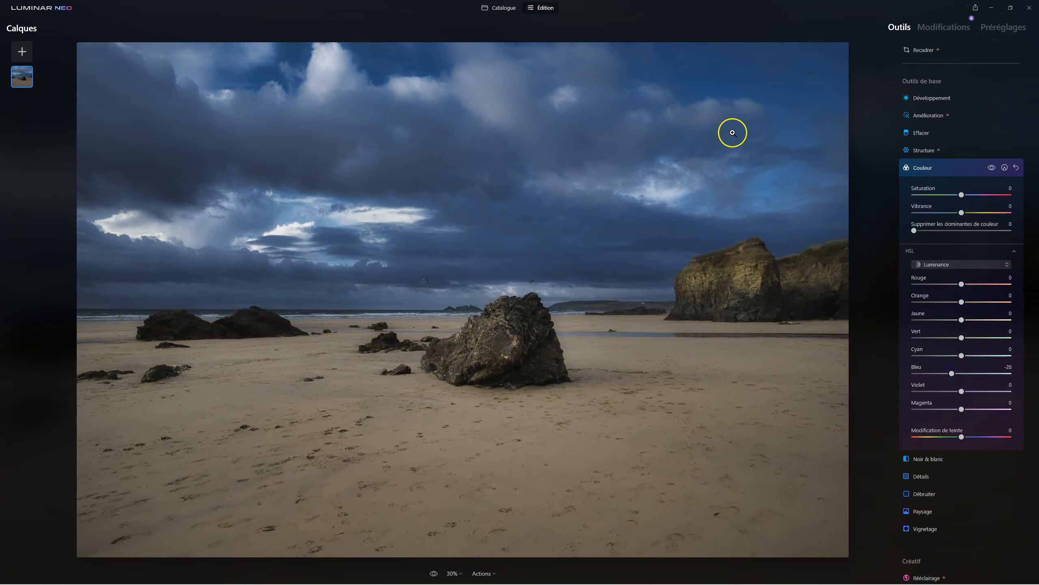
# Step: Desaturate the blues in the HSL settings by setting the Bleu saturation to -29
pyautogui.click(949, 265)
pyautogui.click(943, 293)
pyautogui.moveTo(961, 373); pyautogui.dragTo(955, 373)
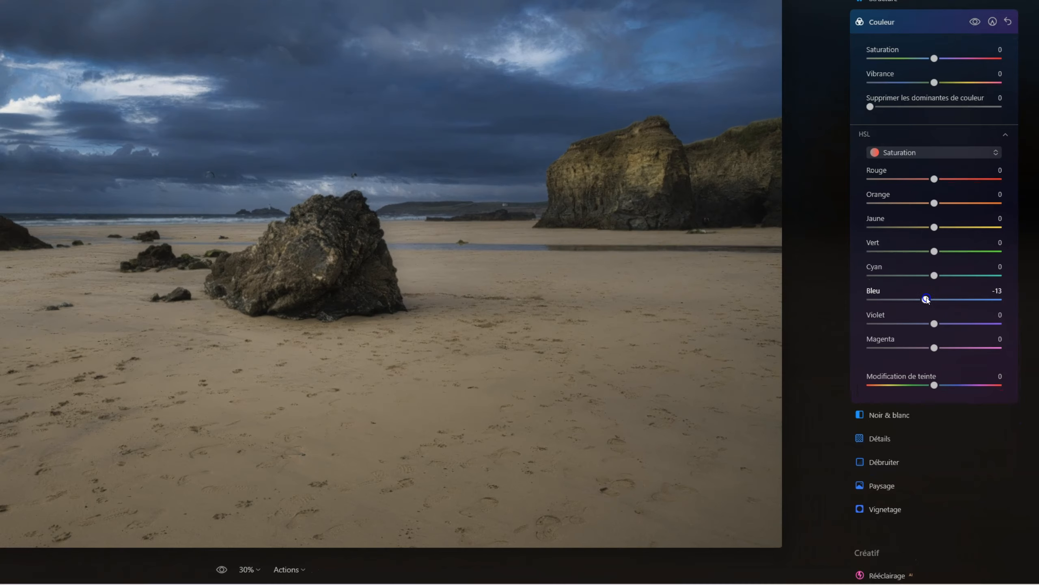
pyautogui.moveTo(927, 300); pyautogui.dragTo(917, 301)
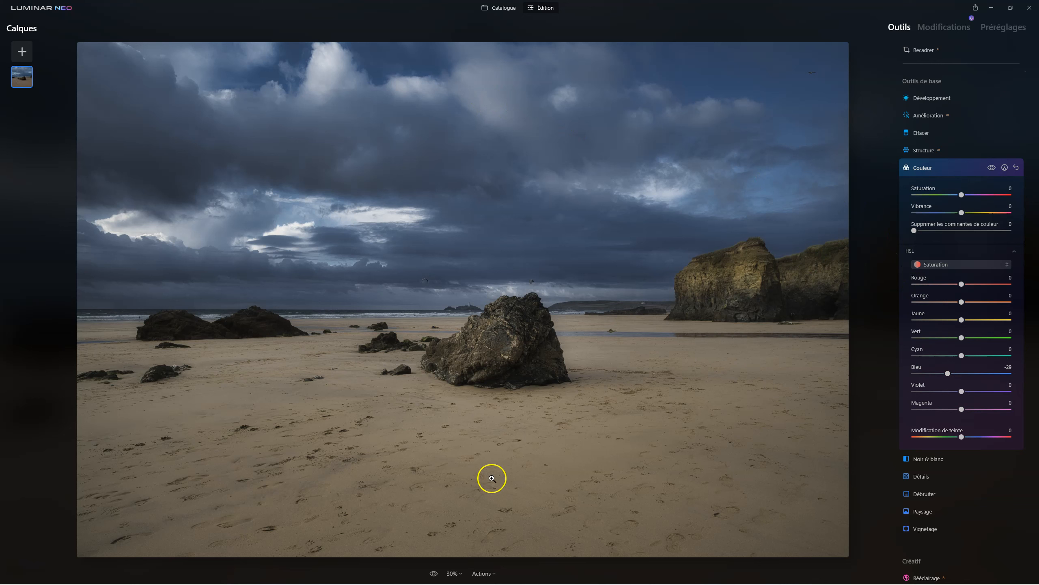
# Step: Set the Jaune luminance to -42 in the HSL settings and the overall Couleur Saturation to -30
pyautogui.click(935, 264)
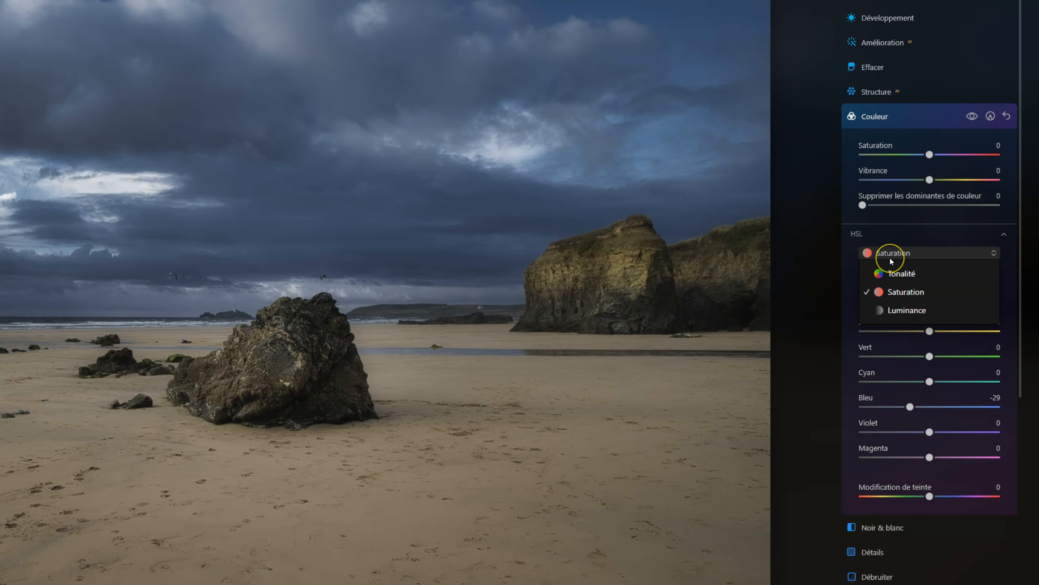
pyautogui.click(900, 308)
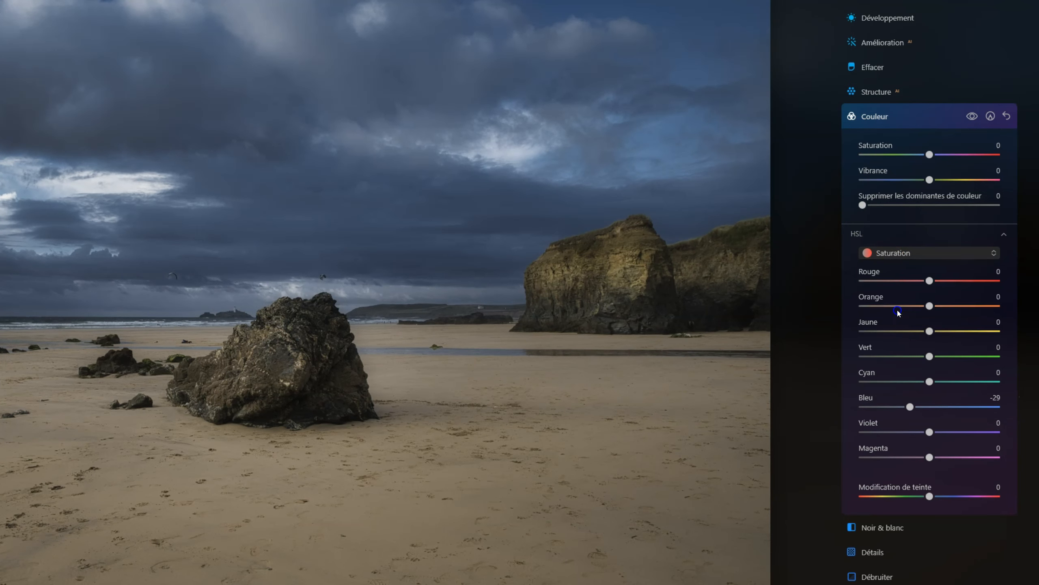
pyautogui.moveTo(931, 332); pyautogui.dragTo(913, 331)
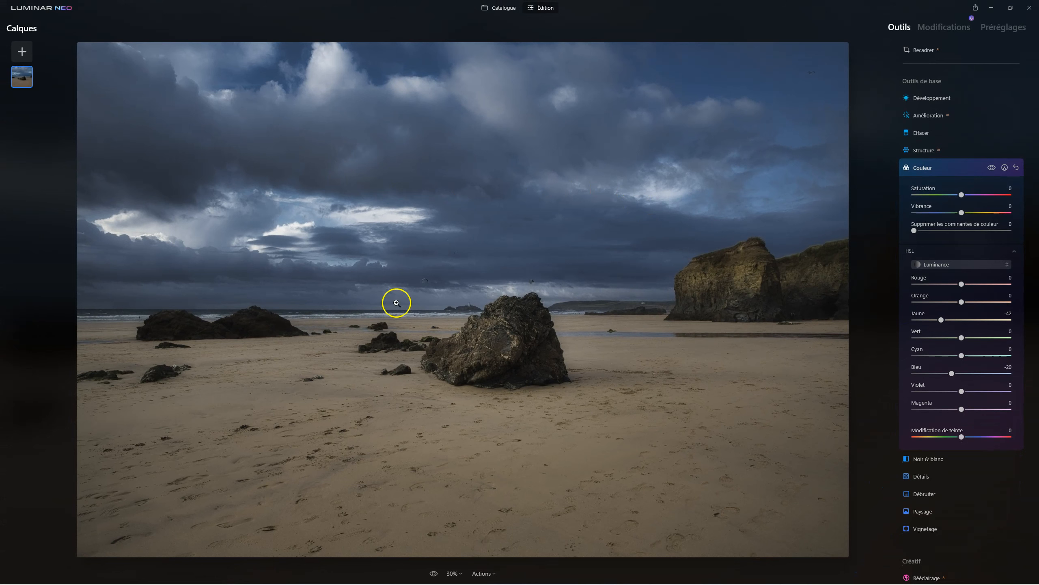
pyautogui.moveTo(960, 196); pyautogui.dragTo(951, 198)
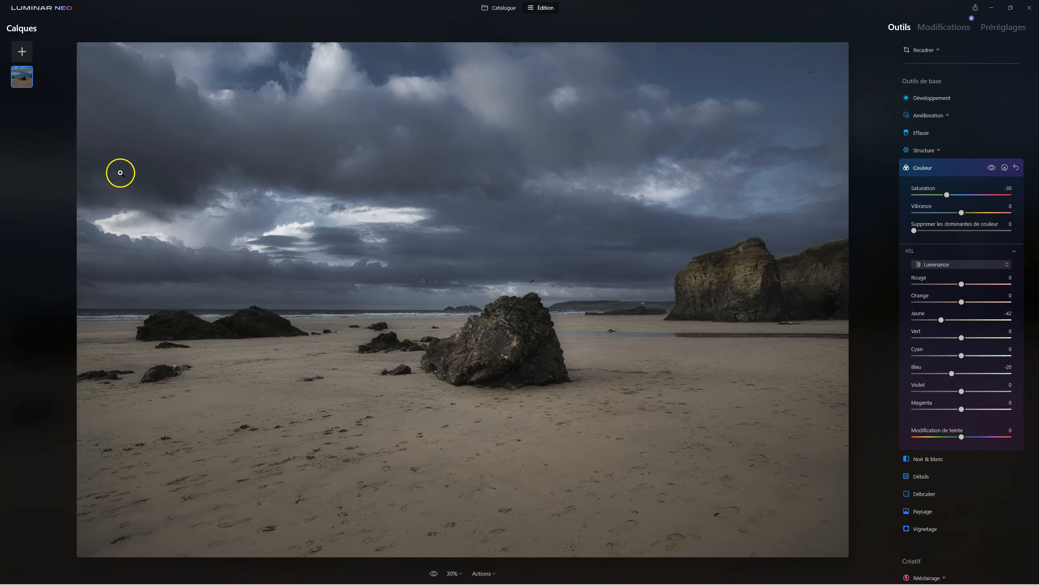
# Step: Add a Vignetage centred on the large rock on the sand with Quantité -71 and Taille 15
pyautogui.click(926, 170)
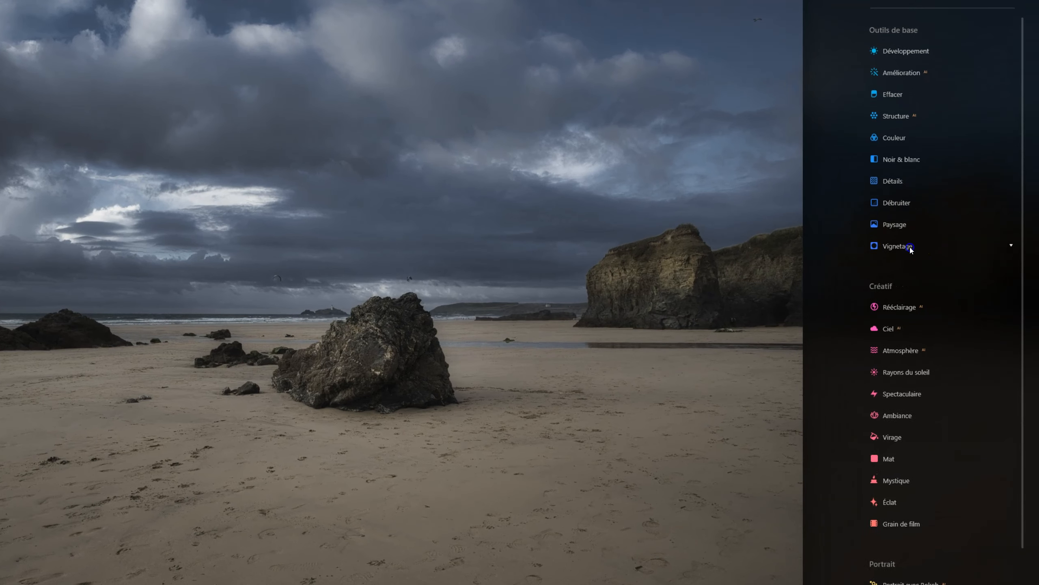
pyautogui.click(932, 254)
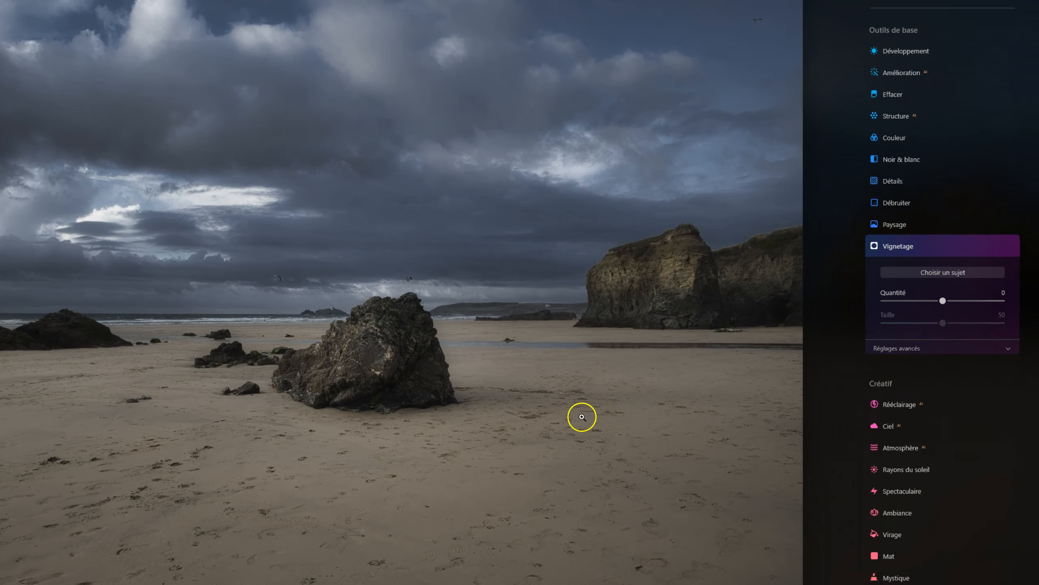
pyautogui.click(946, 276)
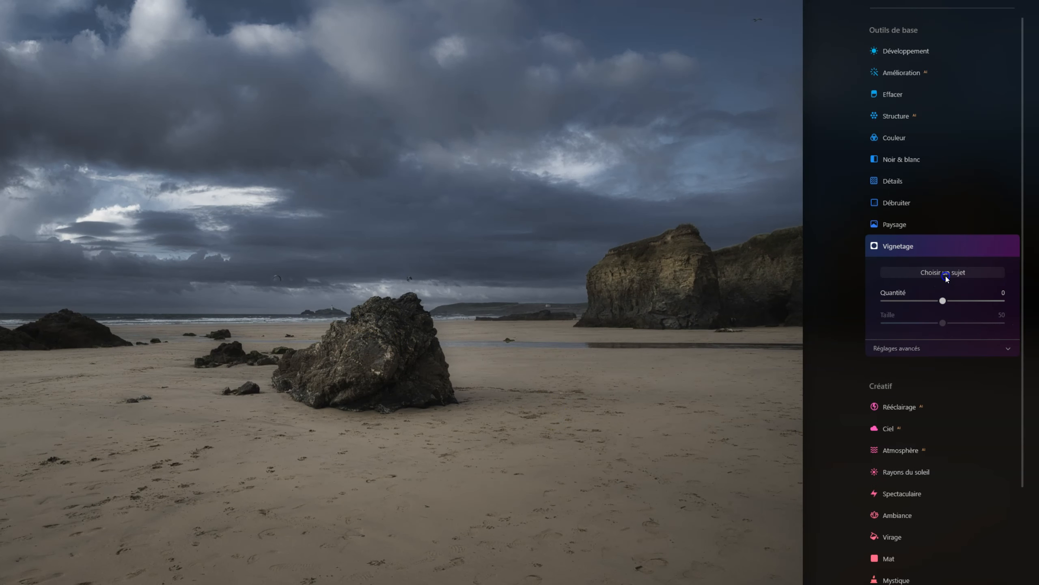
pyautogui.click(380, 357)
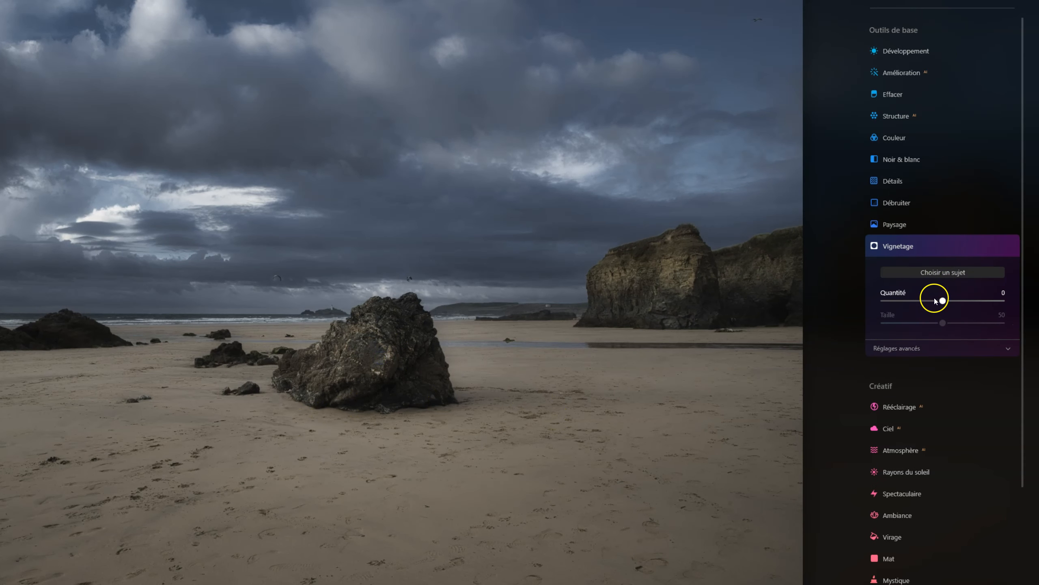
pyautogui.moveTo(938, 303); pyautogui.dragTo(901, 323)
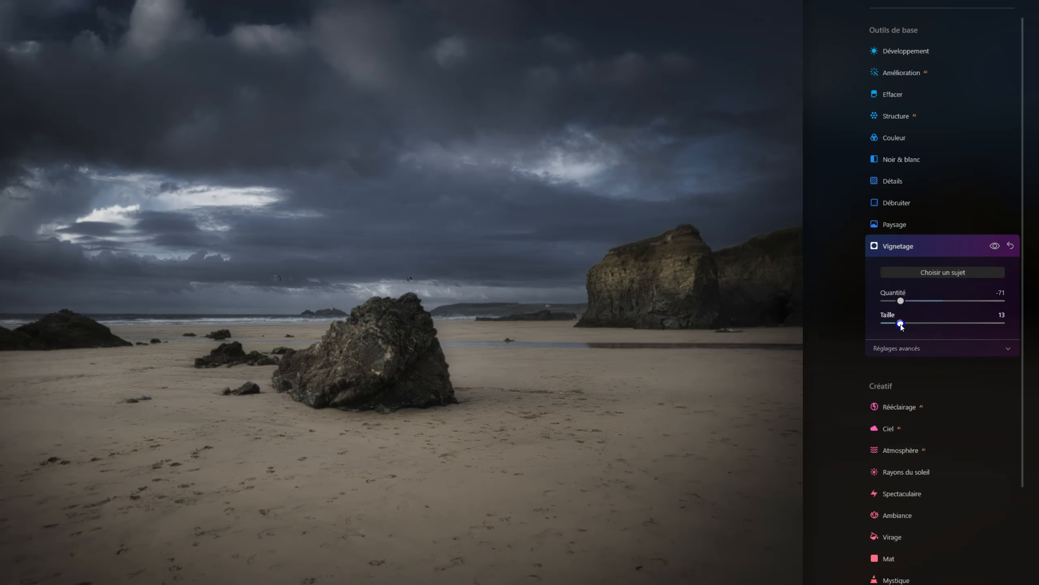
# Step: Refine the vignette to Quantité -38, Taille 0, Arrondi 15, Progressivité 57 and Lumière interne 36
pyautogui.click(904, 352)
pyautogui.moveTo(883, 417); pyautogui.dragTo(953, 374)
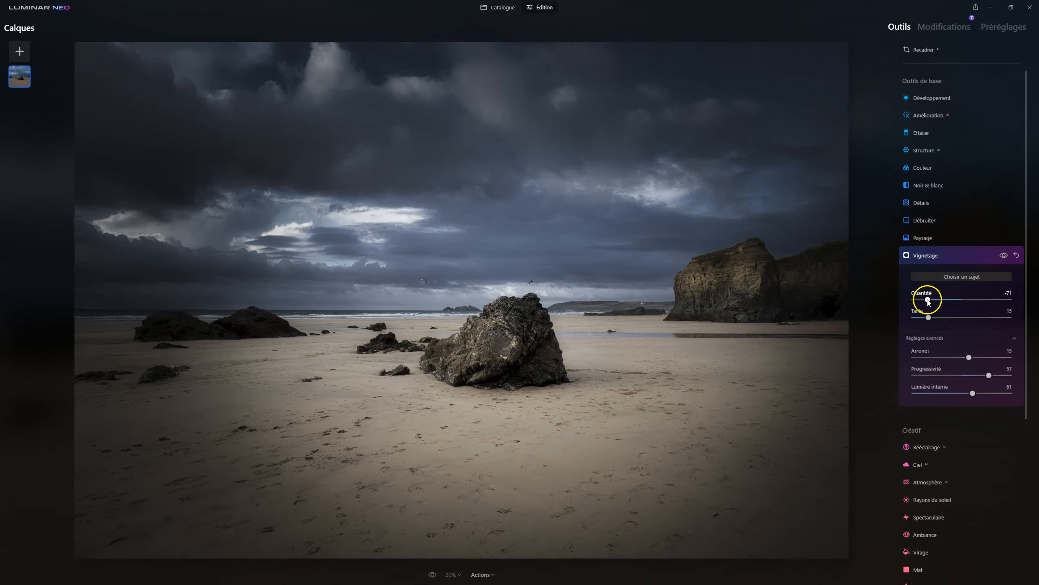
pyautogui.moveTo(928, 317); pyautogui.dragTo(946, 300)
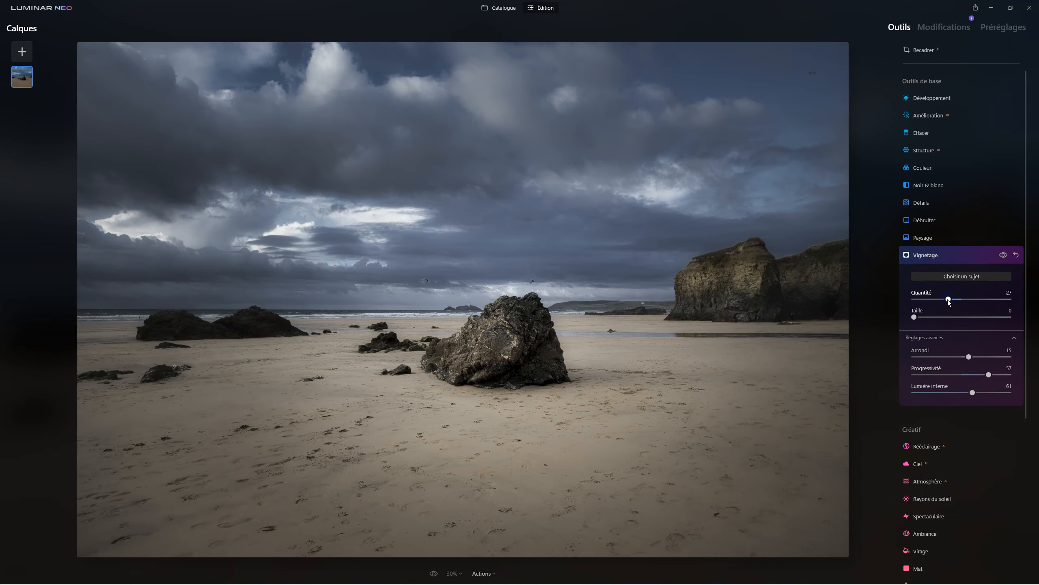
pyautogui.moveTo(948, 302); pyautogui.dragTo(943, 300)
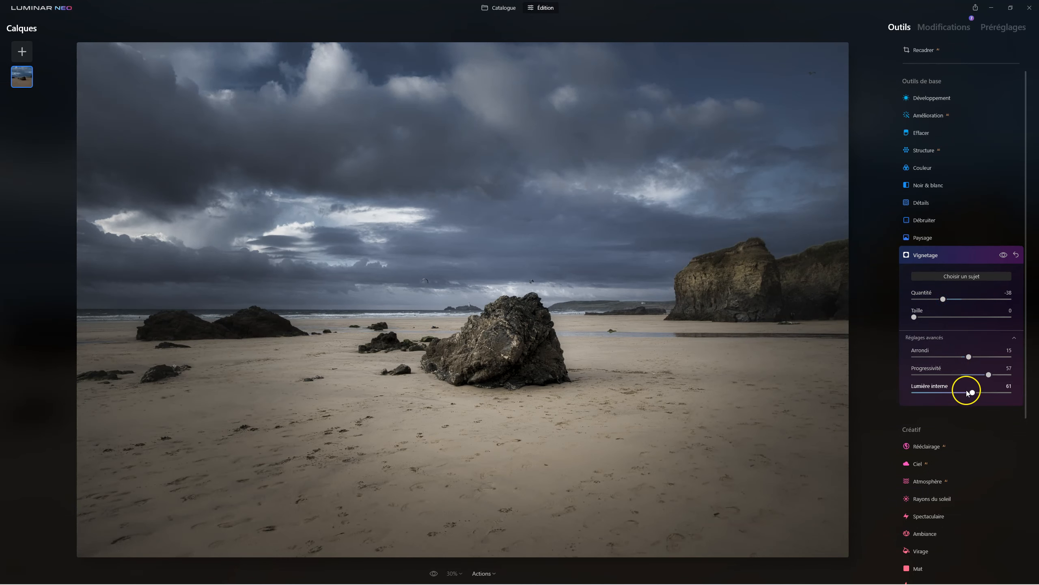
pyautogui.moveTo(972, 392); pyautogui.dragTo(949, 393)
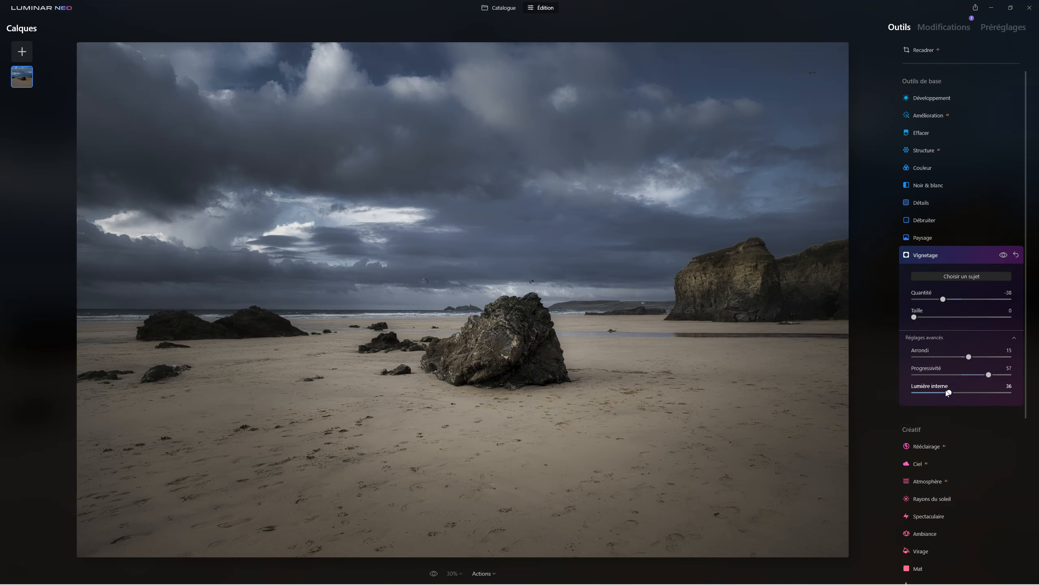
pyautogui.click(938, 256)
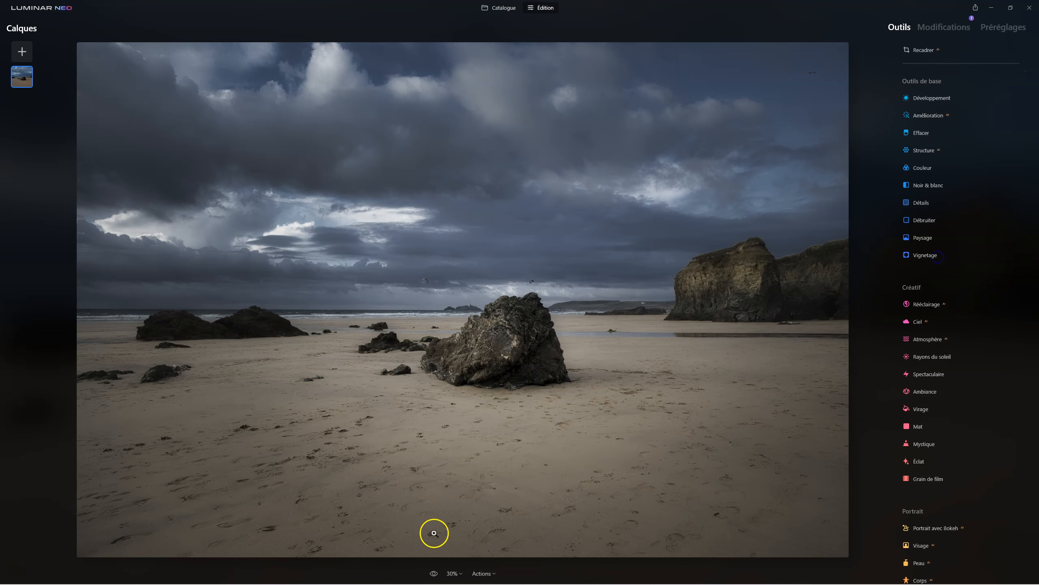
# Step: Compare the photo with and without all edits and review the Vignetage entry in the edit history
pyautogui.click(434, 573)
pyautogui.click(435, 574)
pyautogui.click(435, 574)
pyautogui.click(435, 573)
pyautogui.click(434, 573)
pyautogui.click(434, 574)
pyautogui.click(435, 573)
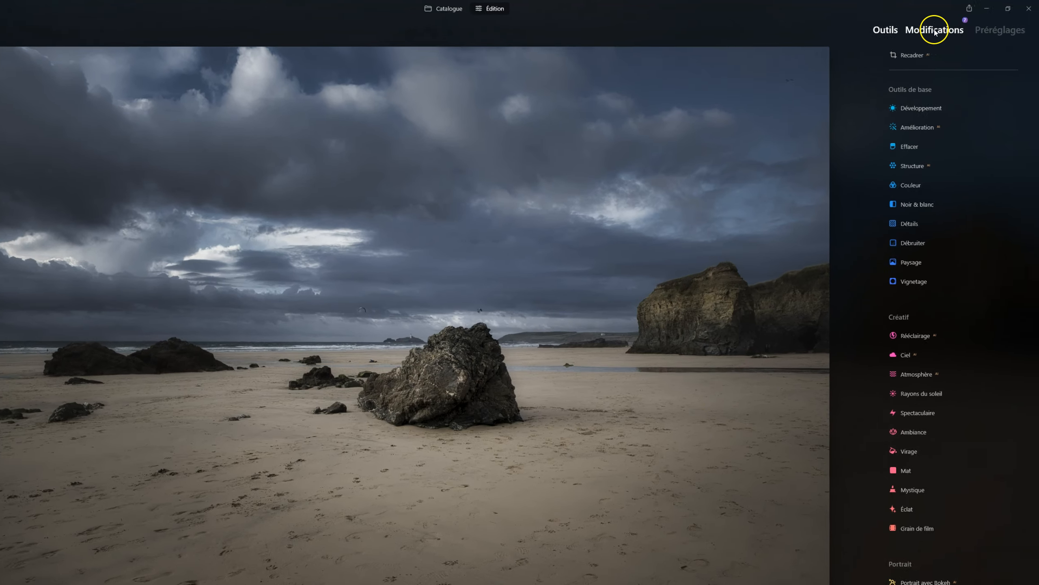
pyautogui.click(944, 27)
pyautogui.click(922, 79)
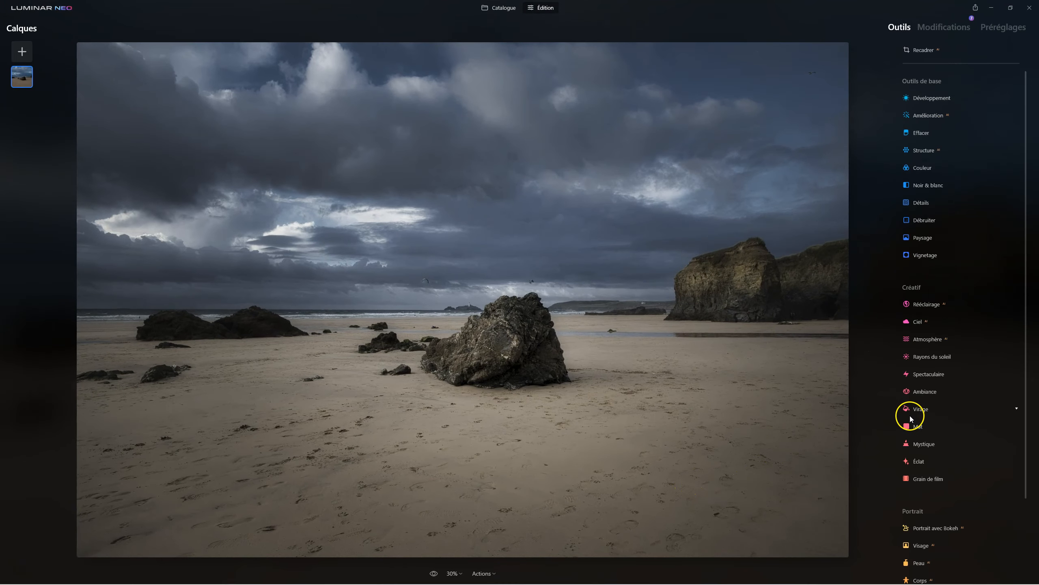
# Step: Apply the Éclat effect of type Flou artistique with Quantité set to 27
pyautogui.scroll(-3, 930, 417)
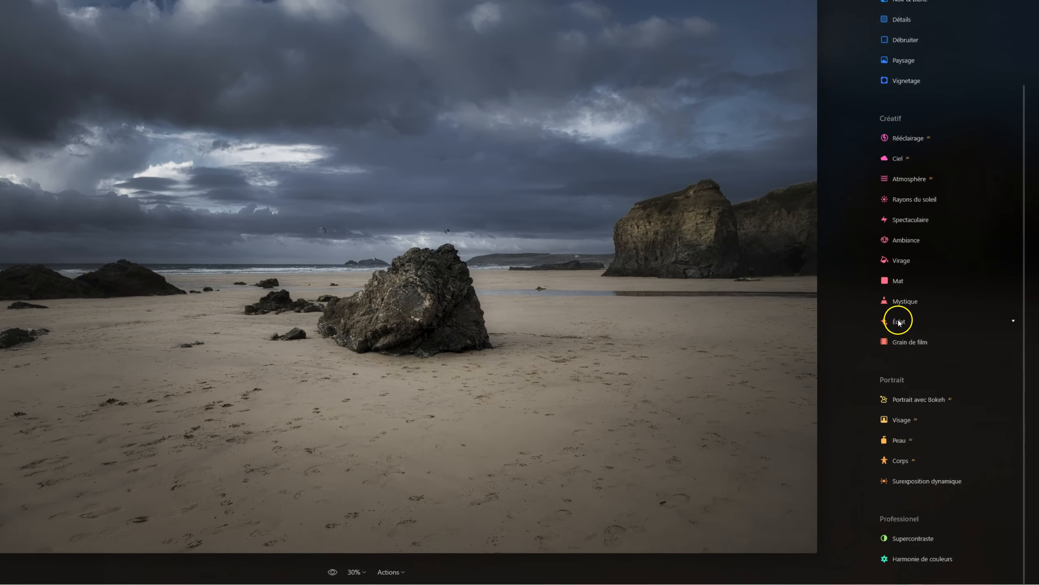
pyautogui.click(941, 359)
pyautogui.moveTo(876, 344); pyautogui.dragTo(910, 345)
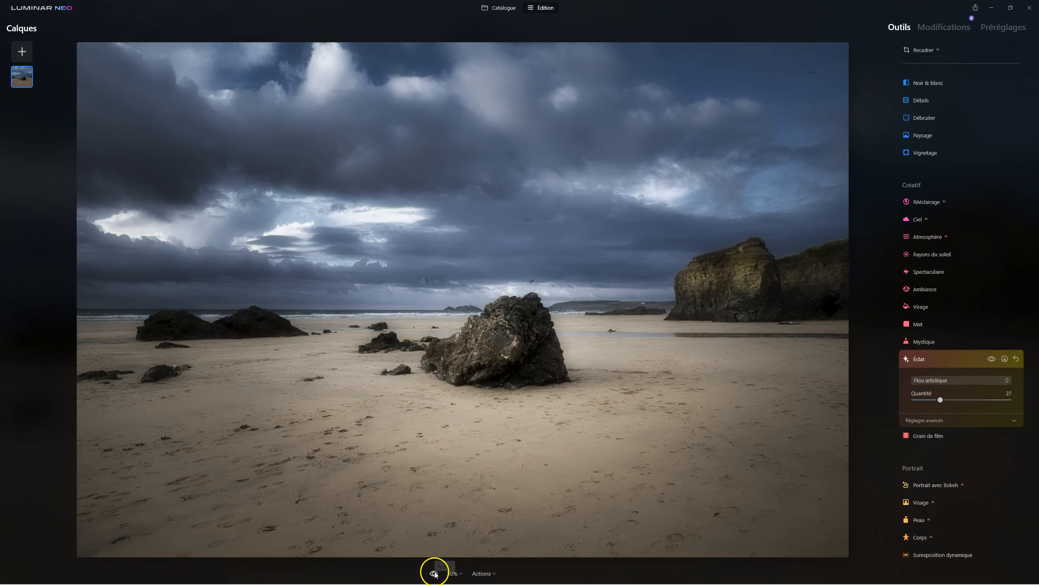
# Step: Compare the photo with and without all edits, as well as with and without the Éclat effect
pyautogui.click(385, 572)
pyautogui.click(434, 573)
pyautogui.click(434, 573)
pyautogui.click(434, 573)
pyautogui.click(991, 359)
pyautogui.click(991, 359)
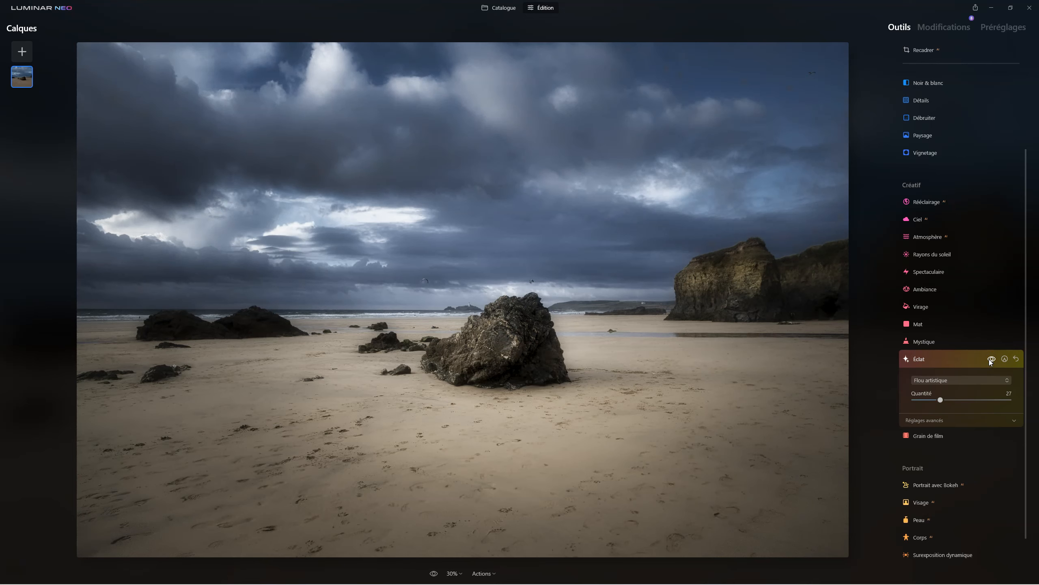
pyautogui.click(909, 359)
# Step: Soften the already applied Vignetage by setting its Quantité to -5 and its Progressivité to 100
pyautogui.click(943, 28)
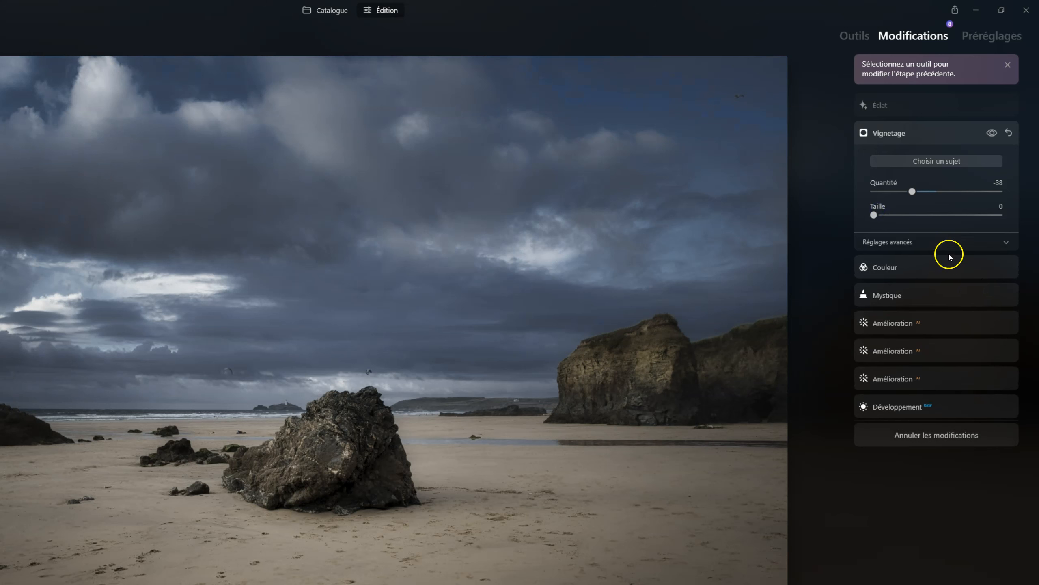
pyautogui.moveTo(914, 192); pyautogui.dragTo(935, 192)
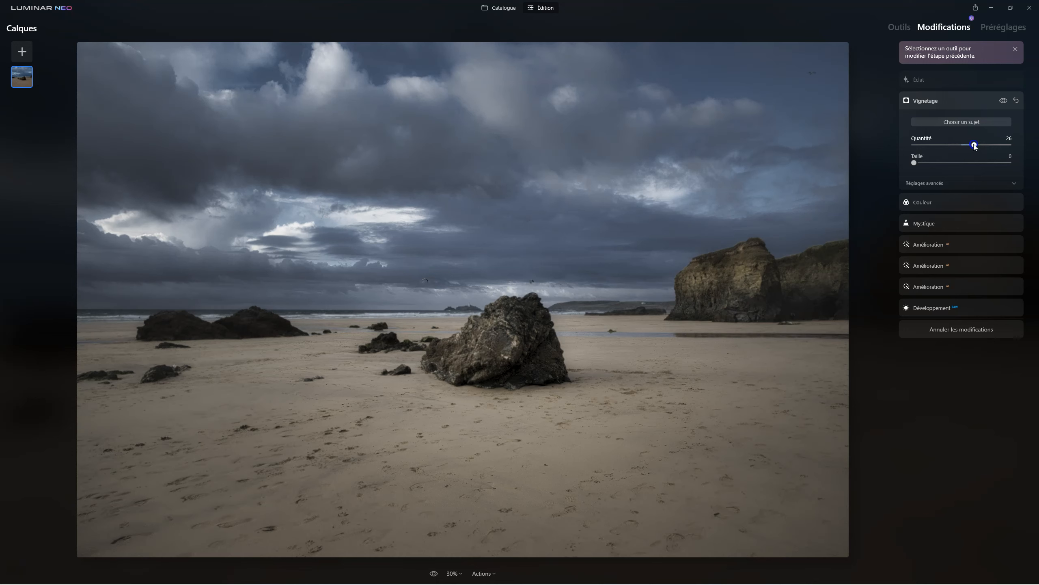
pyautogui.moveTo(943, 147); pyautogui.dragTo(950, 147)
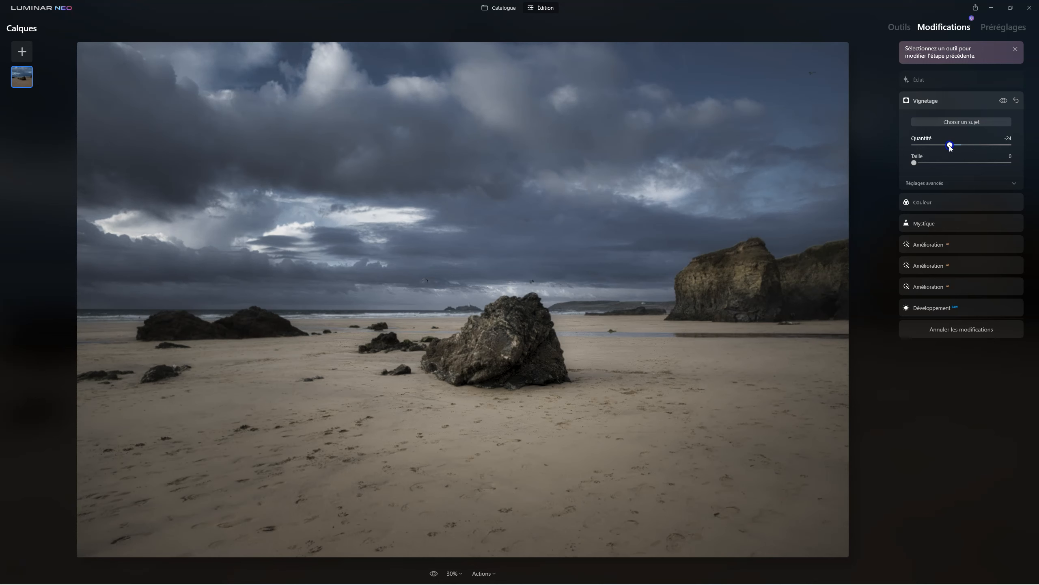
pyautogui.click(945, 183)
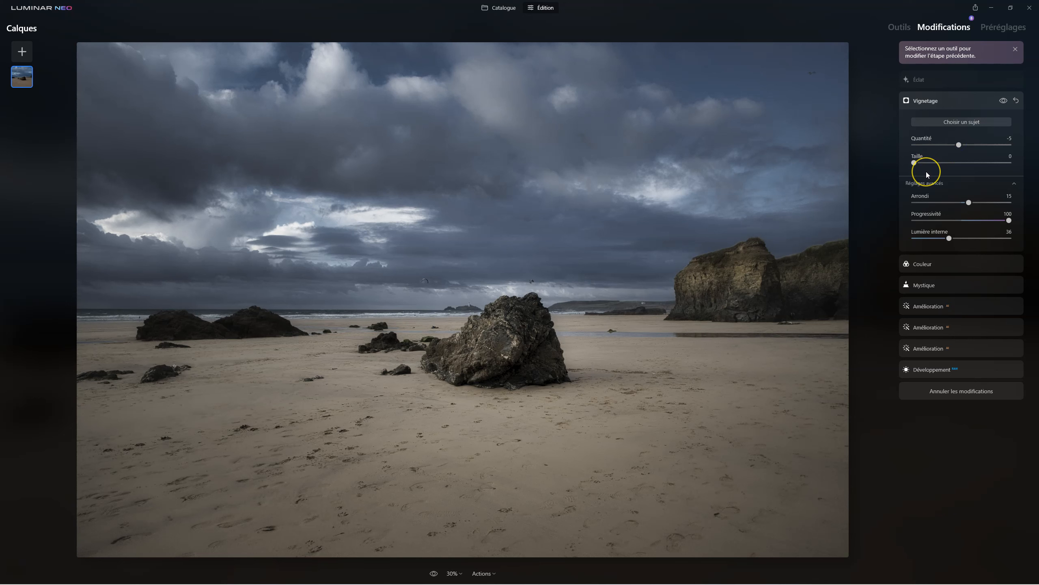
# Step: Compare the photo with and without the softened Vignetage
pyautogui.click(1003, 100)
pyautogui.click(1003, 100)
pyautogui.click(1003, 100)
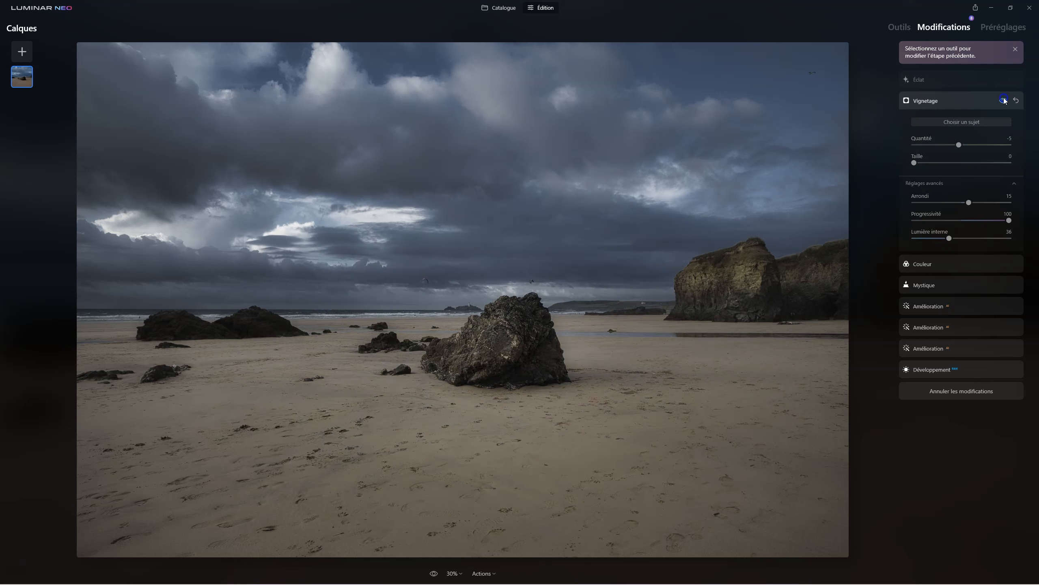
pyautogui.click(1004, 100)
pyautogui.click(935, 101)
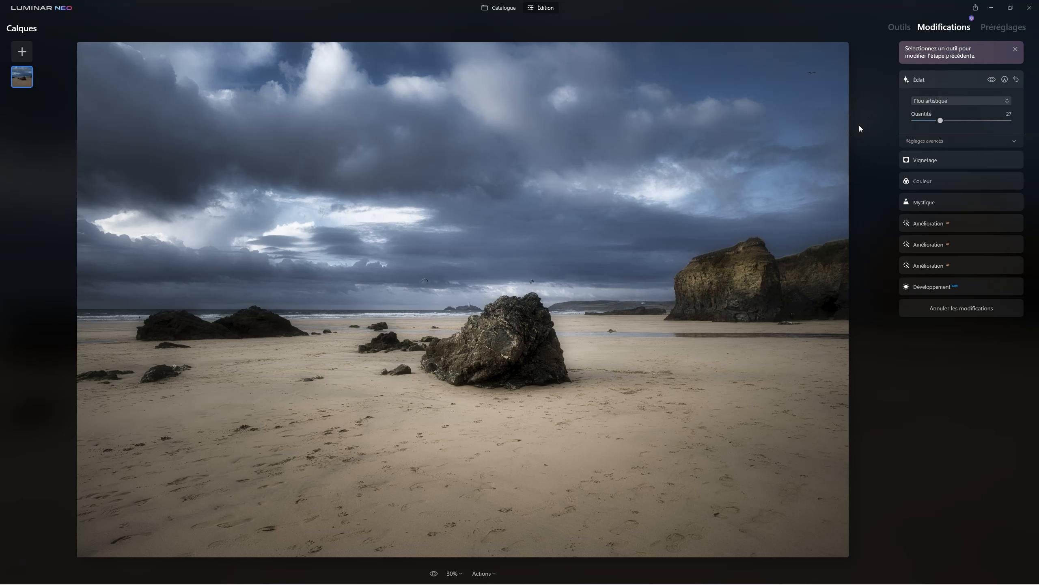
# Step: Add a second Vignetage with Quantité -50, Progressivité 100 and Lumière interne 31
pyautogui.click(899, 28)
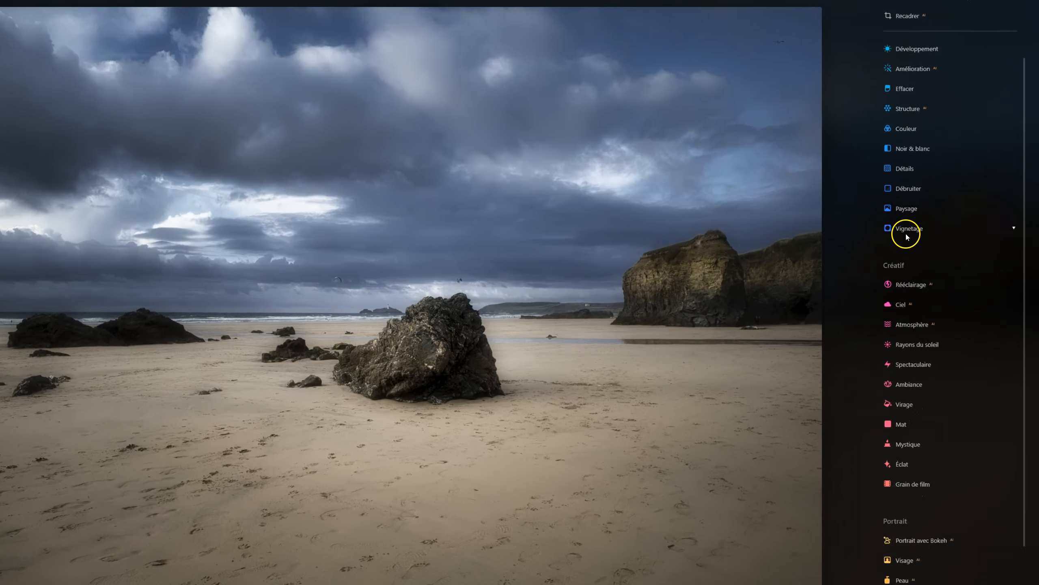
pyautogui.click(922, 237)
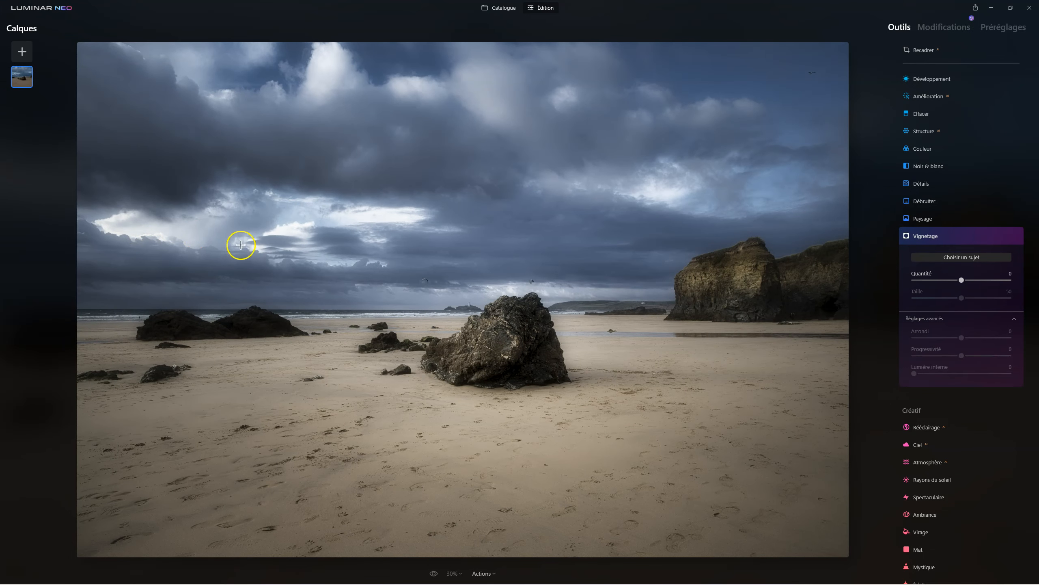
pyautogui.moveTo(961, 280); pyautogui.dragTo(932, 280)
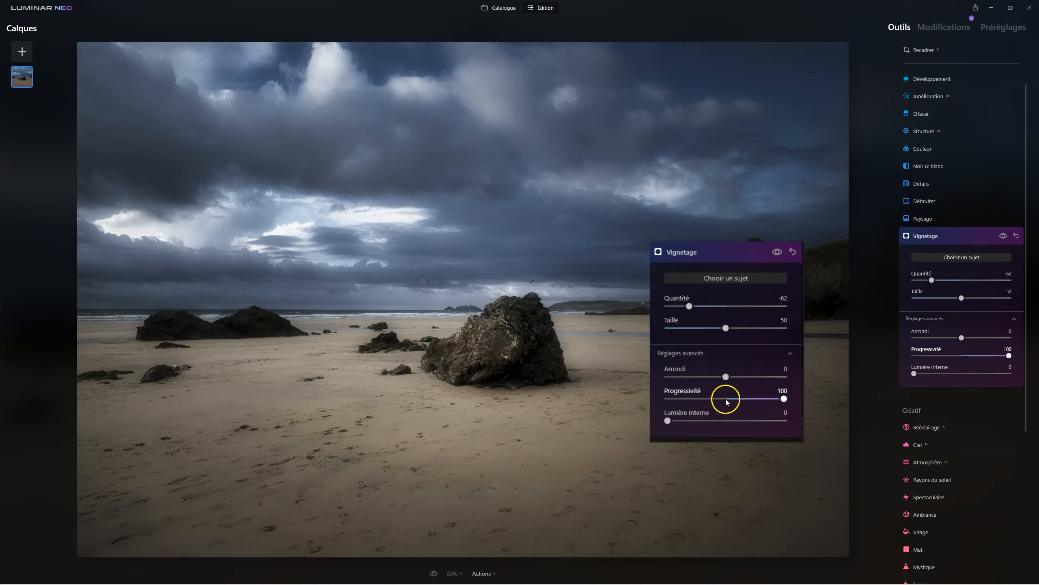
pyautogui.moveTo(914, 373)
pyautogui.mouseDown()
pyautogui.moveTo(949, 374)
pyautogui.moveTo(922, 374)
pyautogui.moveTo(949, 373)
pyautogui.moveTo(934, 375)
pyautogui.mouseUp()
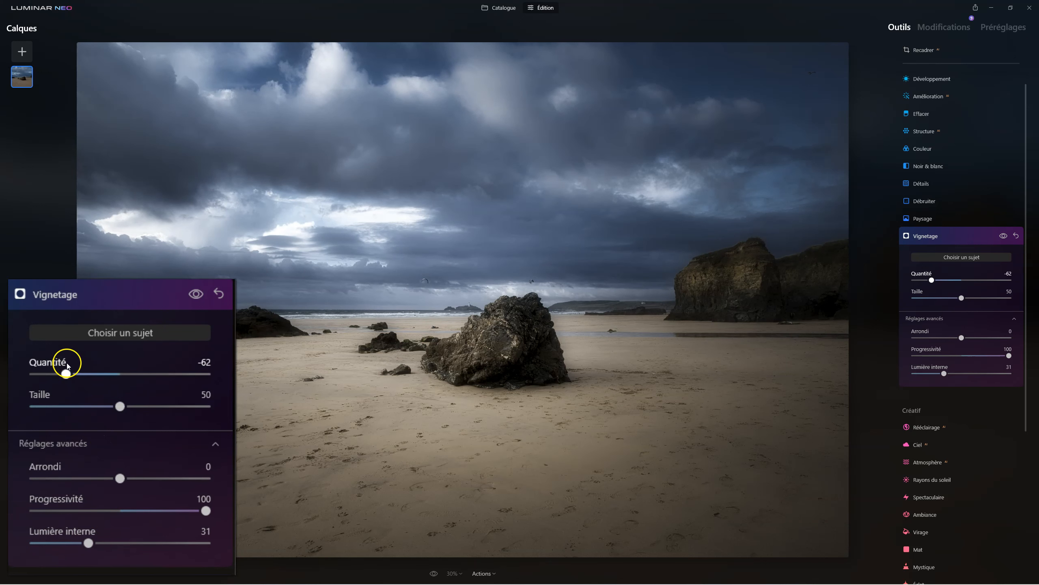
pyautogui.moveTo(935, 280); pyautogui.dragTo(940, 281)
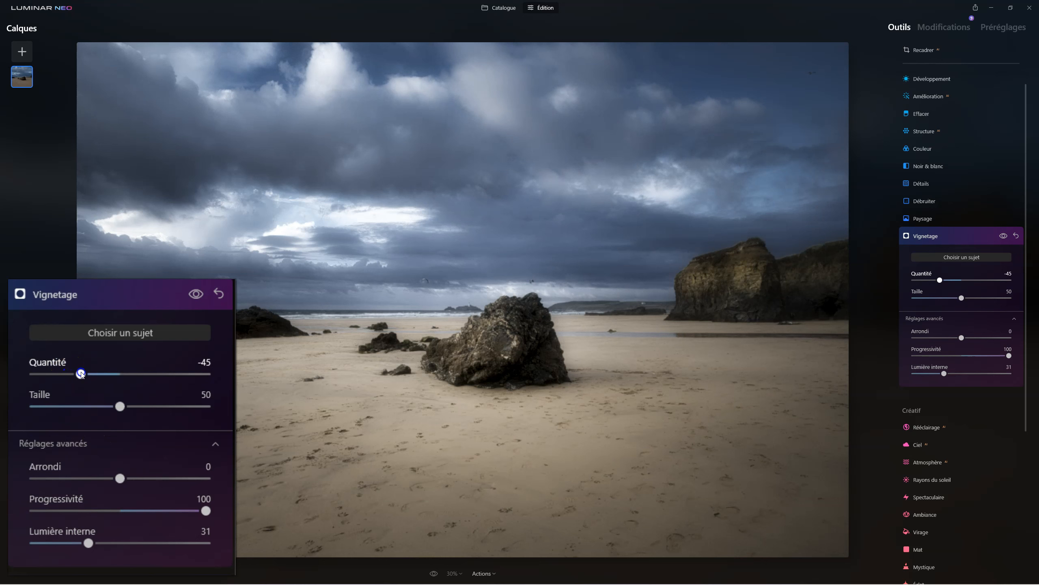
pyautogui.moveTo(940, 280); pyautogui.dragTo(937, 280)
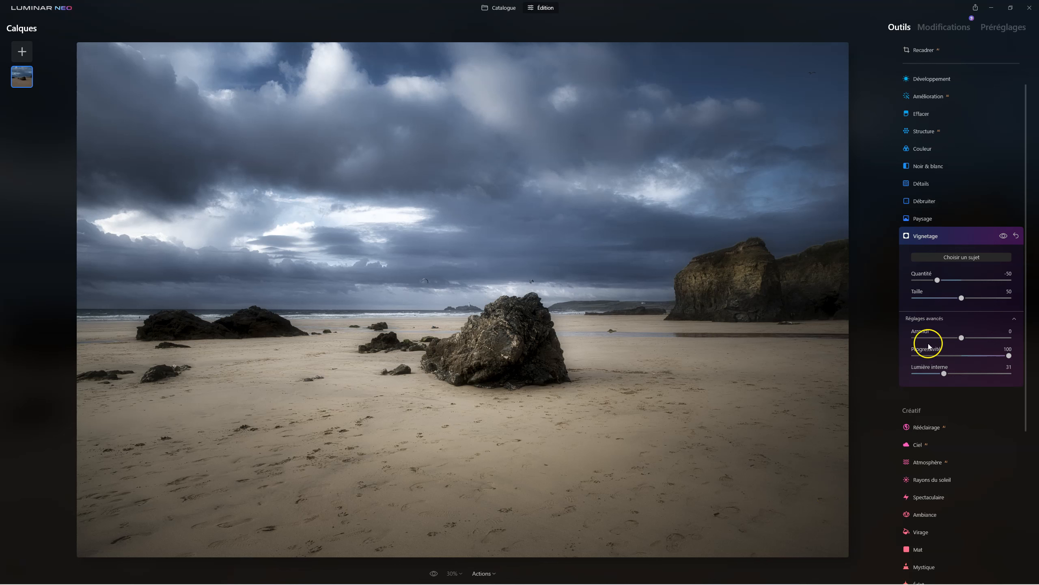
pyautogui.click(926, 235)
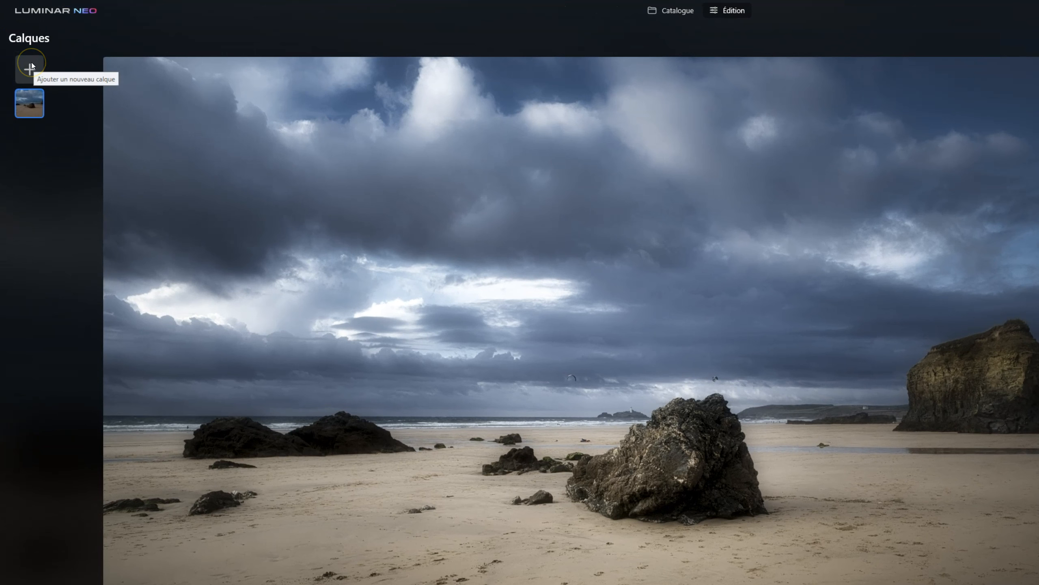
# Step: Add the image PNGEDDY1 from the Rochers folder as a new layer over the photo
pyautogui.click(31, 66)
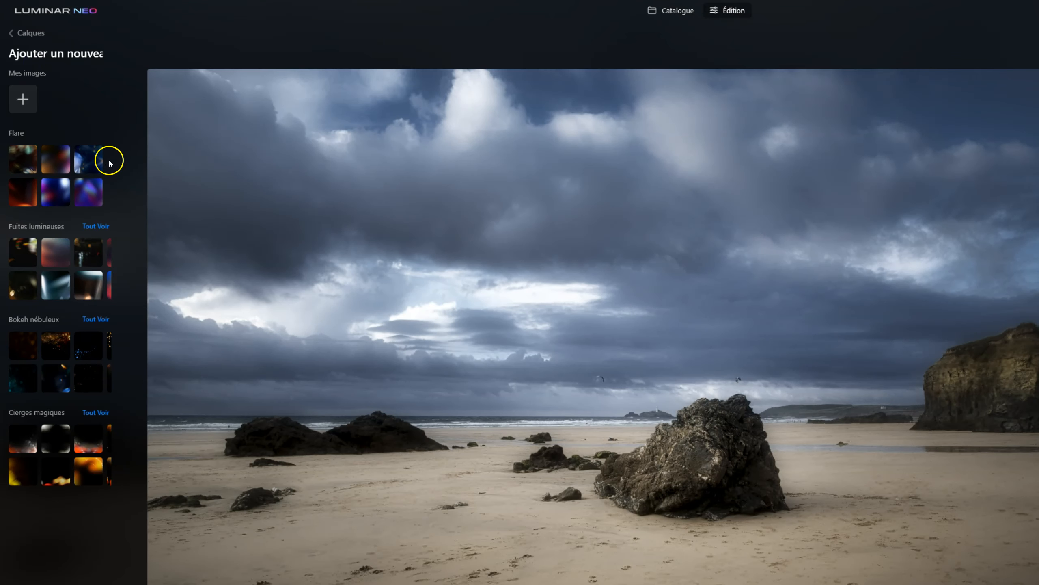
pyautogui.click(30, 101)
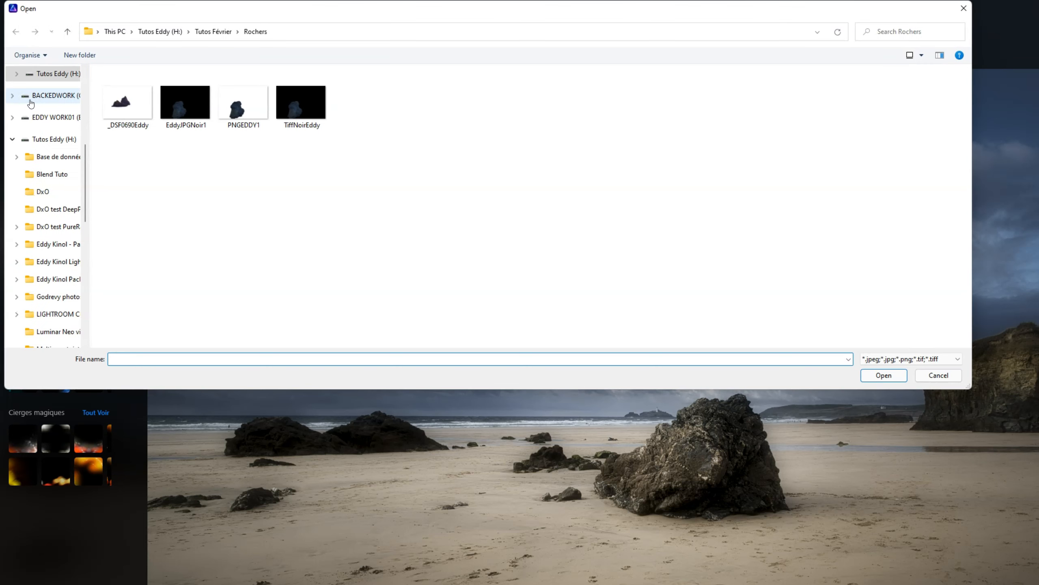
pyautogui.click(241, 105)
pyautogui.click(892, 375)
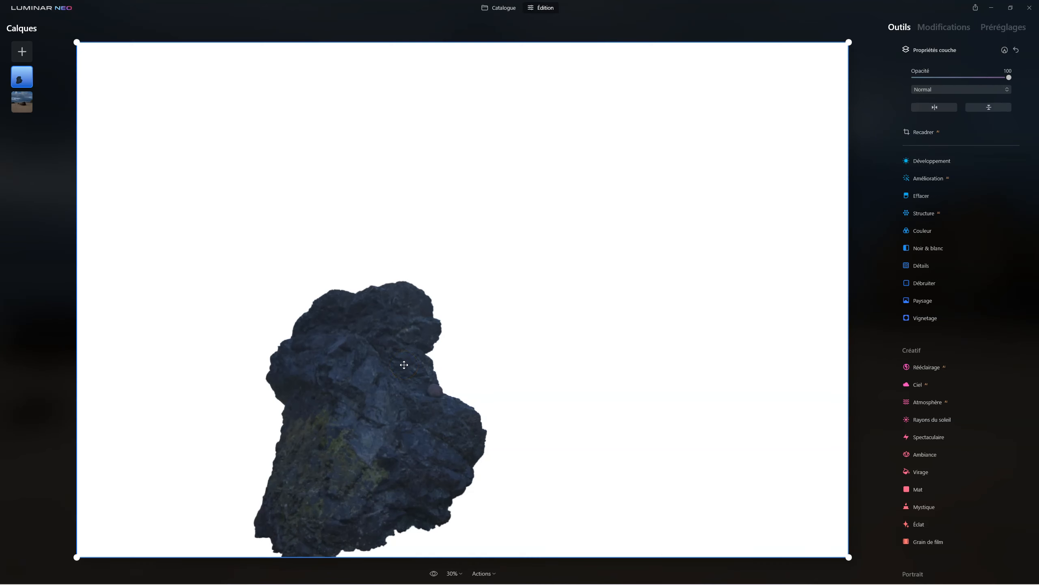
# Step: Blend the rock layer in Obscurcir mode and scale it down onto the sand at the photo's lower left
pyautogui.click(971, 88)
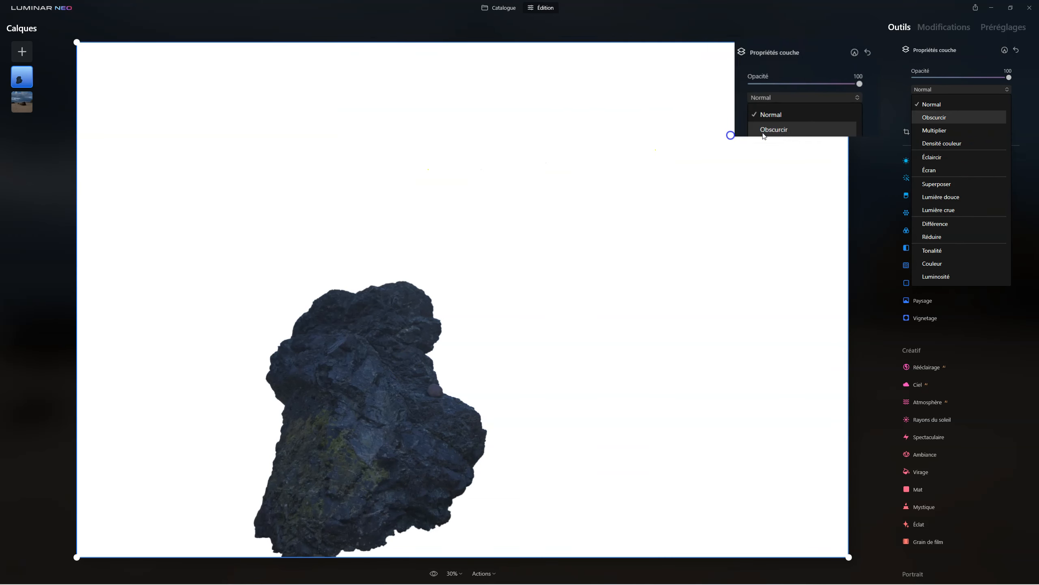
pyautogui.click(928, 117)
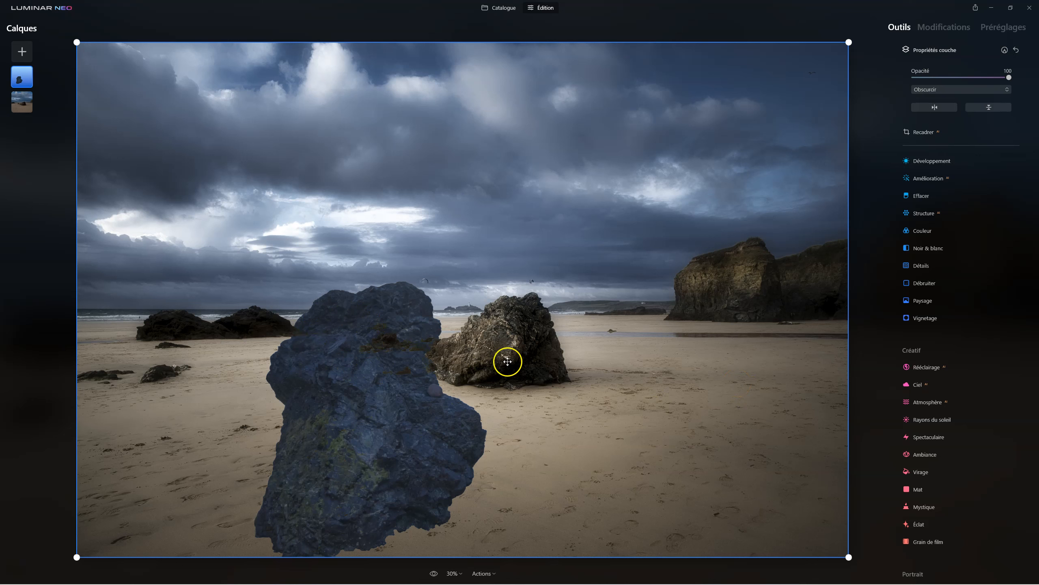
pyautogui.moveTo(848, 42); pyautogui.dragTo(710, 164)
pyautogui.moveTo(307, 447); pyautogui.dragTo(277, 442)
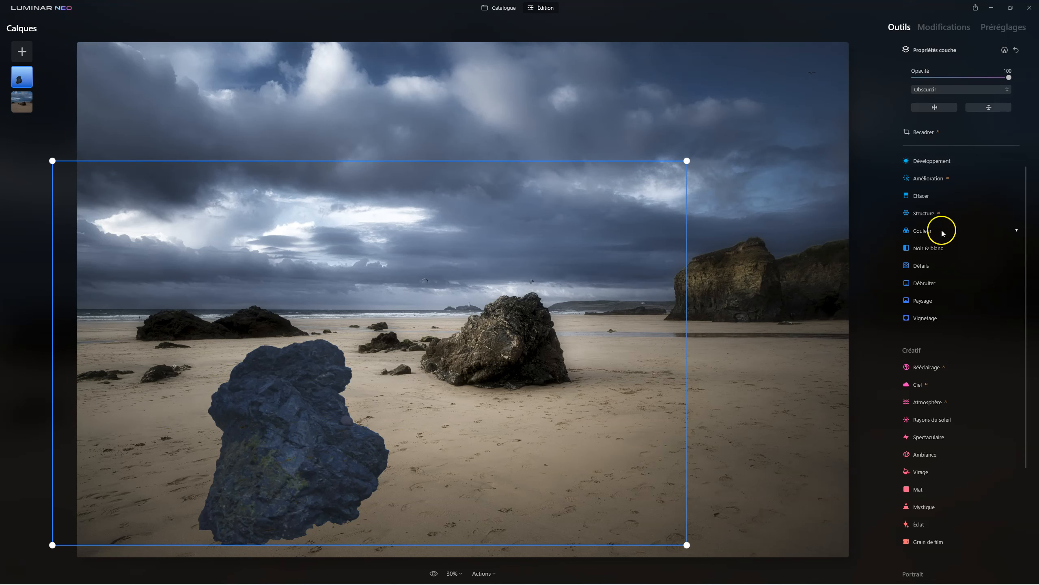
# Step: Reduce the rock layer's colour Saturation to -61 with the Couleur tool
pyautogui.click(925, 231)
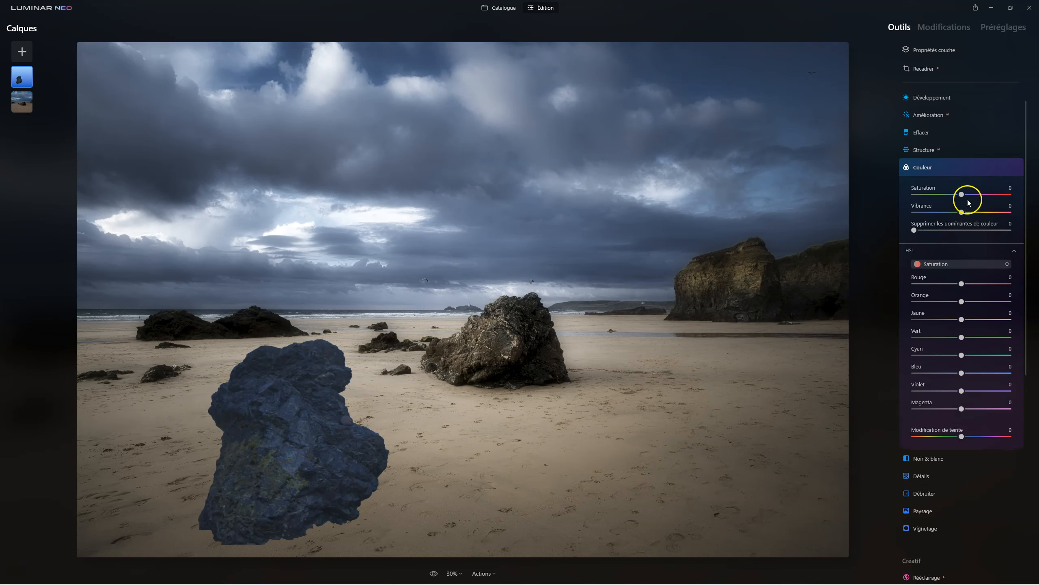
pyautogui.moveTo(876, 154)
pyautogui.moveTo(768, 102); pyautogui.dragTo(734, 97)
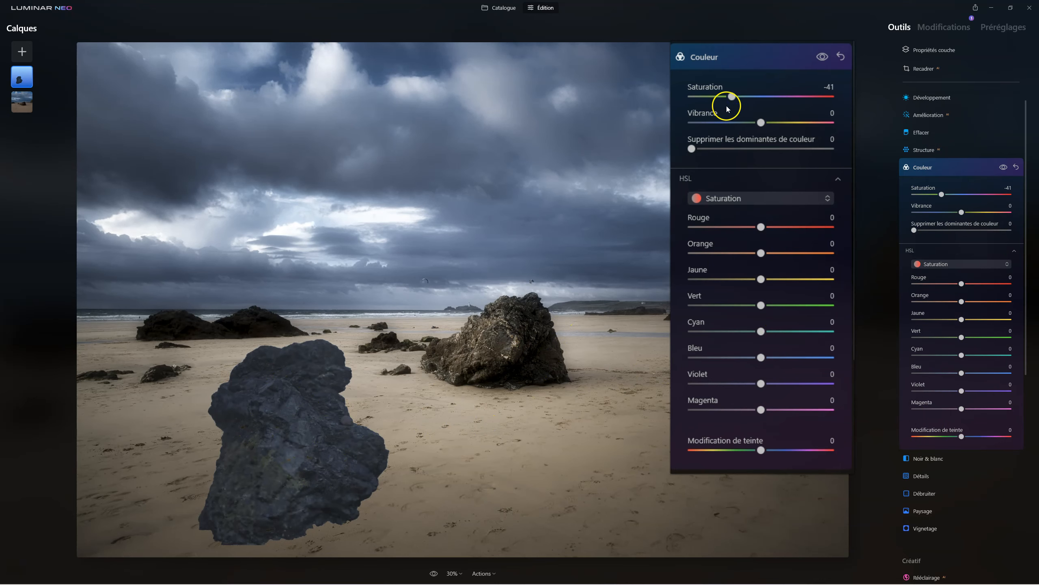
pyautogui.moveTo(731, 95); pyautogui.dragTo(720, 97)
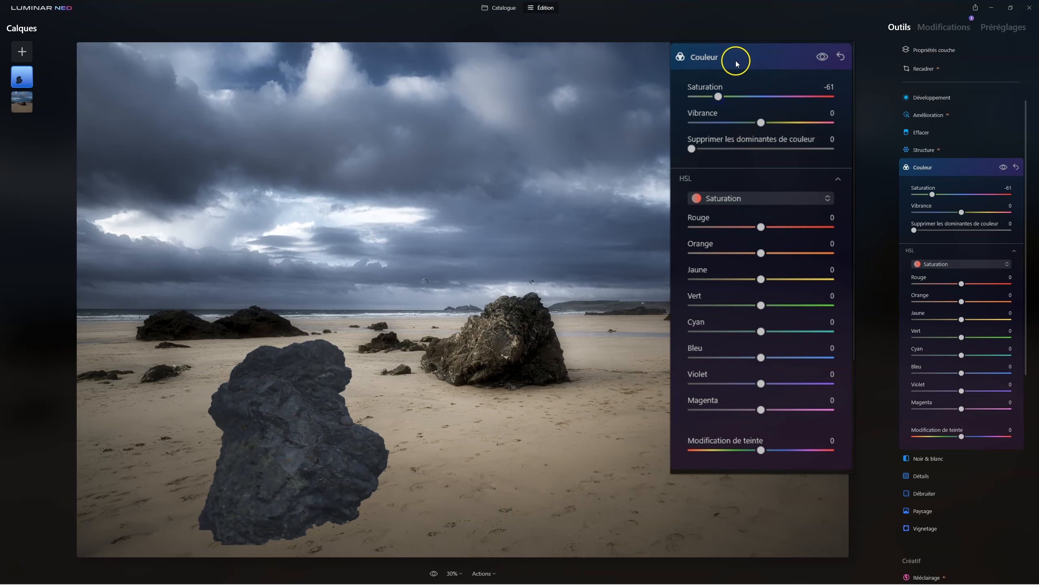
# Step: Apply Supercontraste to the rock layer with Contraste d'ombres 60, Balance des ombres 40, Points forts Contraste 19 and Tons clairs Balance 11
pyautogui.scroll(-1, 973, 458)
pyautogui.scroll(-6, 974, 457)
pyautogui.click(932, 546)
pyautogui.moveTo(915, 522); pyautogui.dragTo(970, 521)
pyautogui.moveTo(172, 251); pyautogui.dragTo(199, 256)
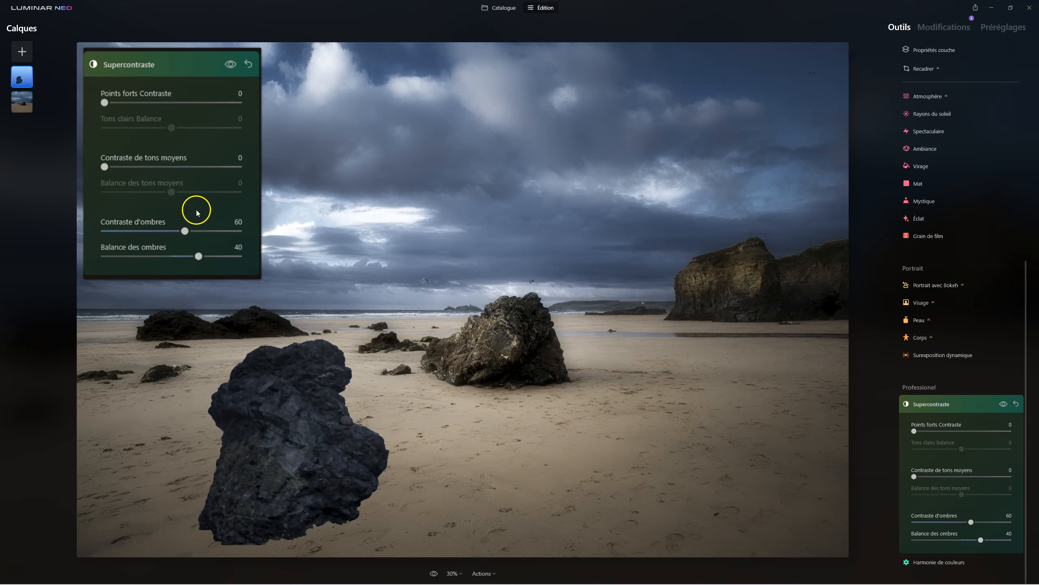
pyautogui.moveTo(104, 102); pyautogui.dragTo(179, 128)
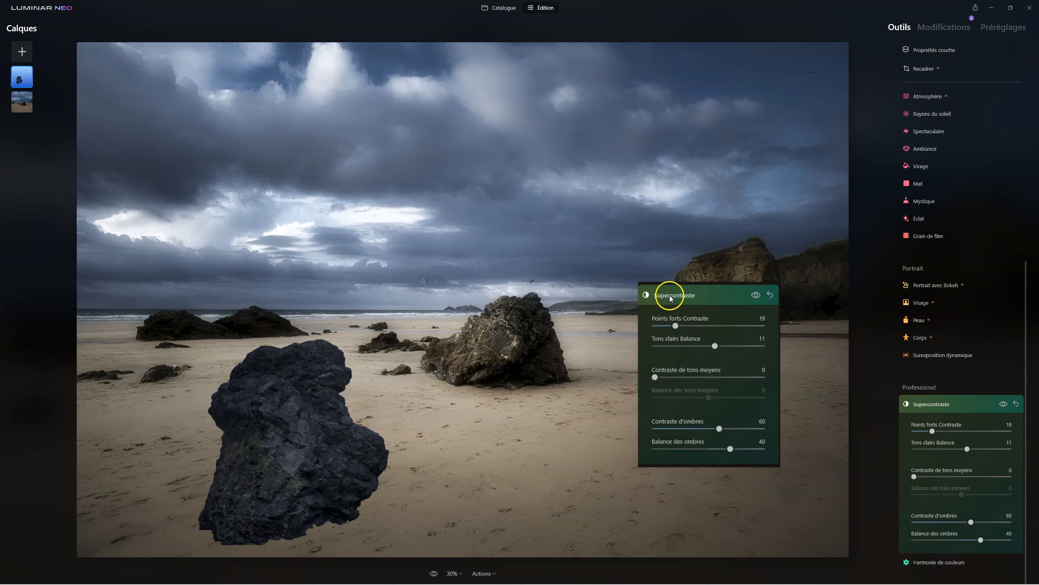
pyautogui.click(923, 405)
# Step: Delete the added rock layer, leaving only the beach photo
pyautogui.click(18, 77)
pyautogui.click(41, 102)
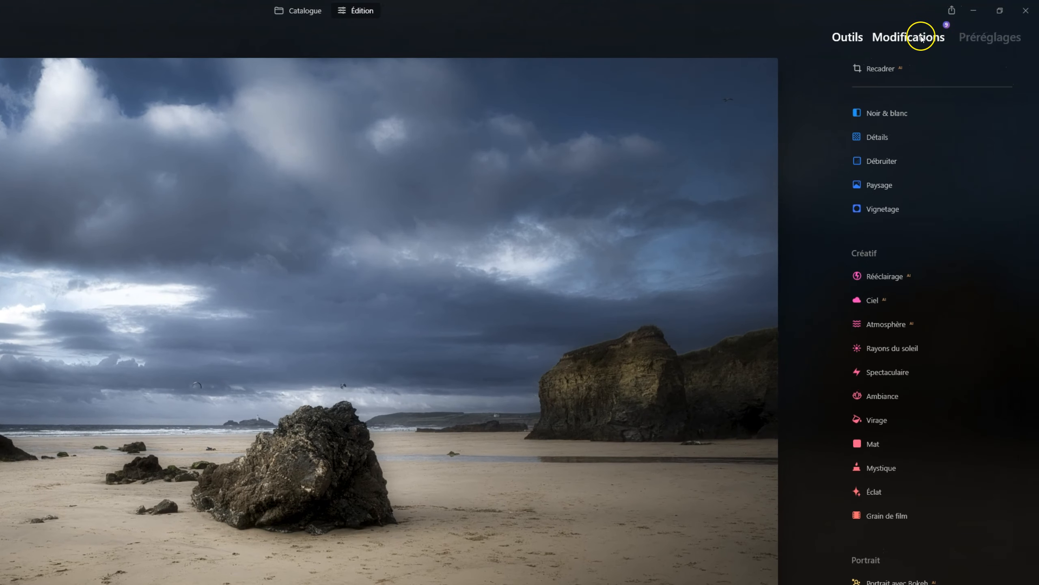
# Step: Review the list of edits on the beach photo and inspect the central rock at 100%
pyautogui.click(924, 35)
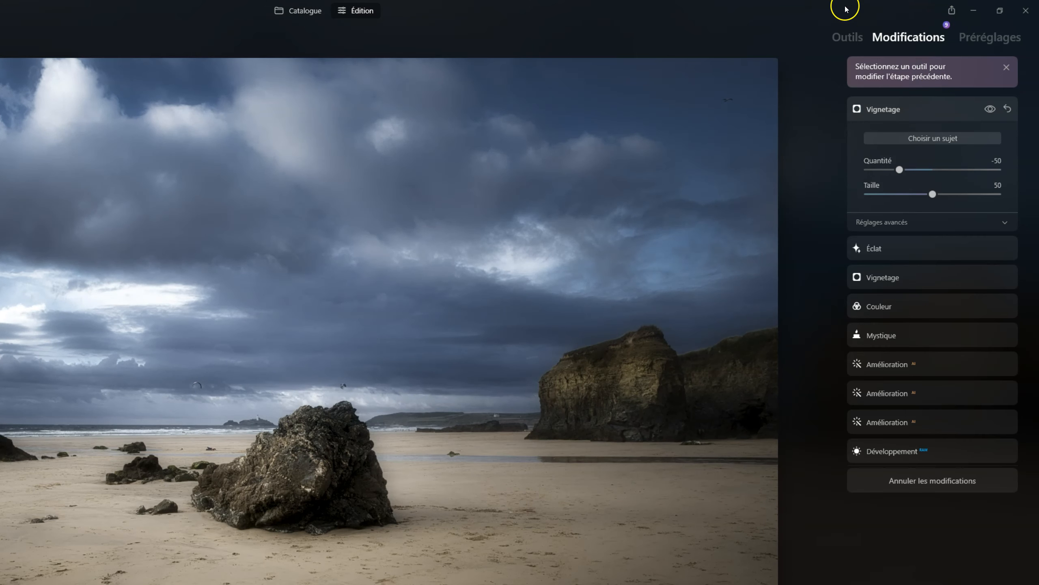
pyautogui.click(845, 38)
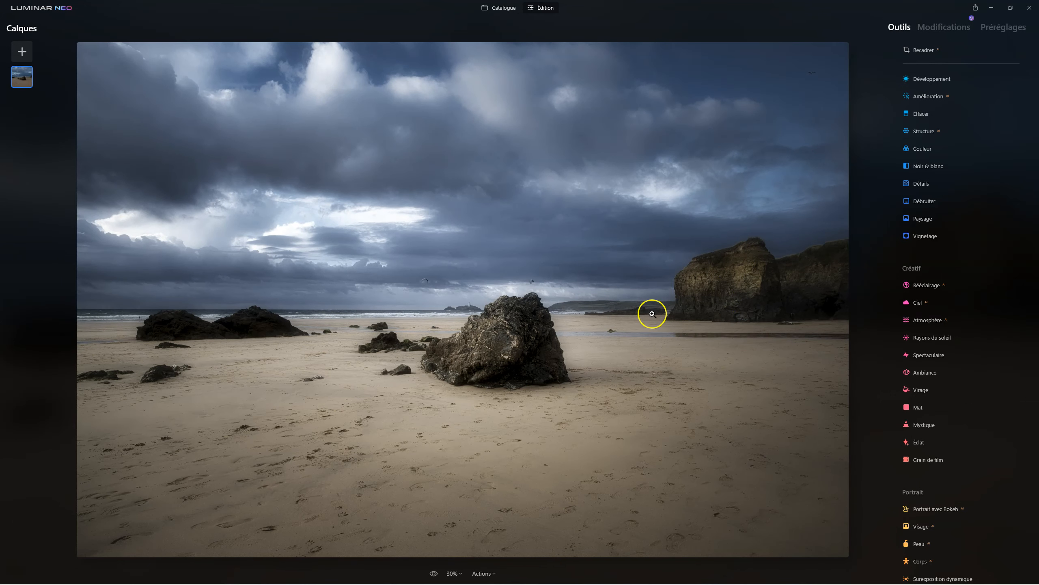
pyautogui.click(495, 308)
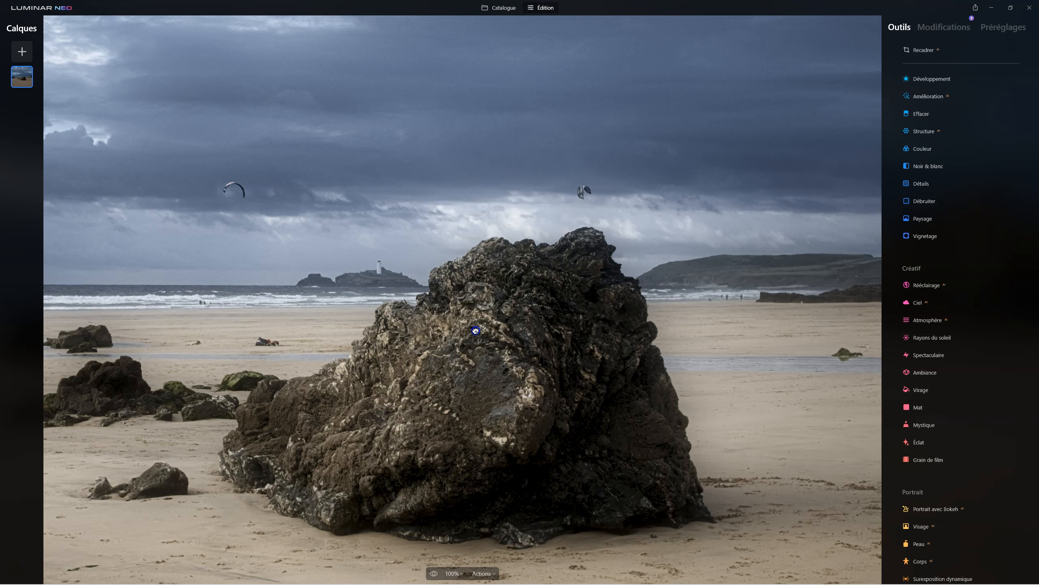
pyautogui.click(475, 330)
pyautogui.click(629, 324)
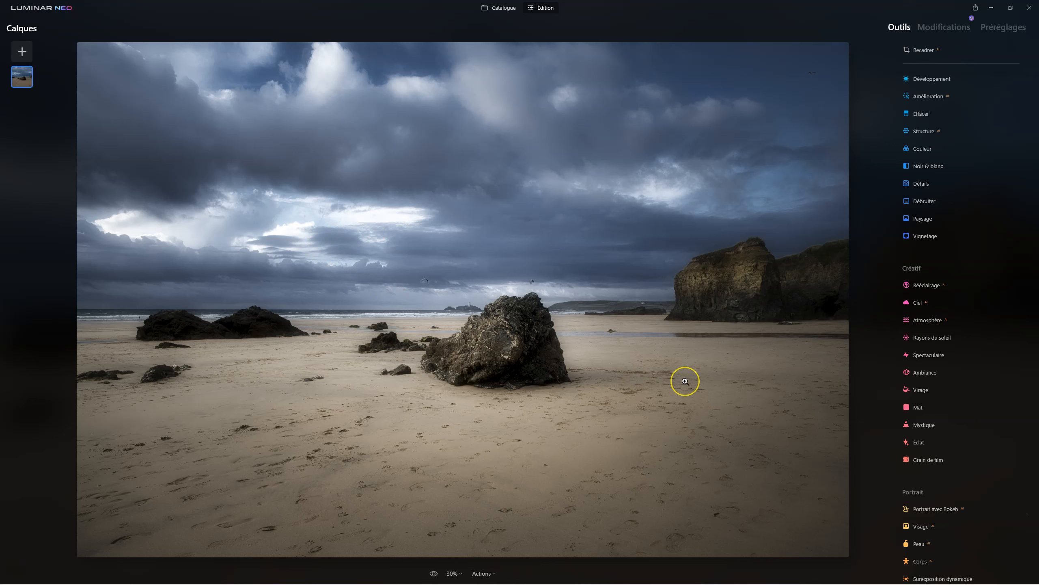
# Step: Add an Atmosphère effect of type Brouillard with Quantité 13, Profondeur 64 and La clarté 24
pyautogui.click(942, 320)
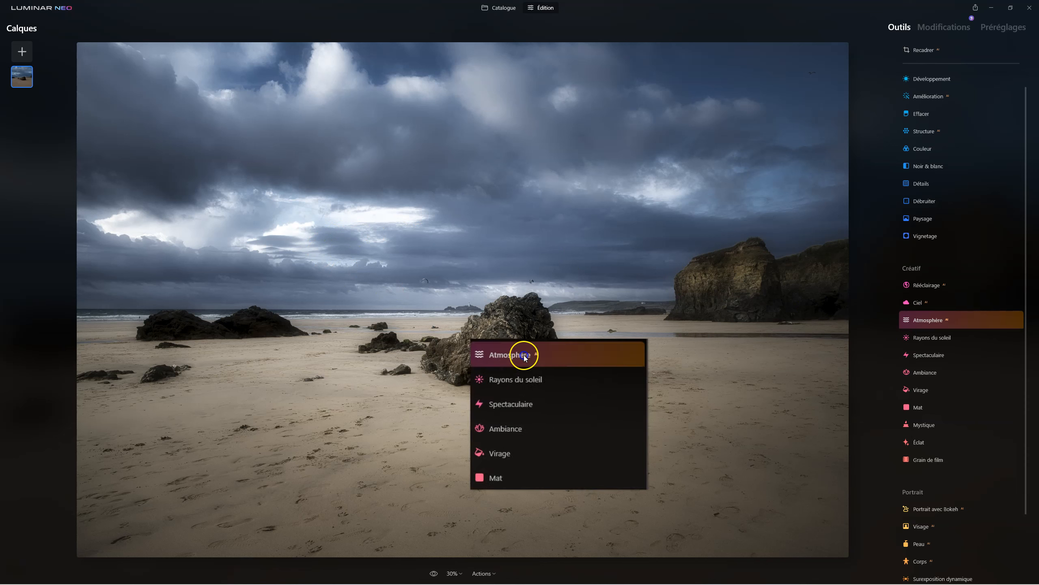
pyautogui.moveTo(914, 361); pyautogui.dragTo(939, 361)
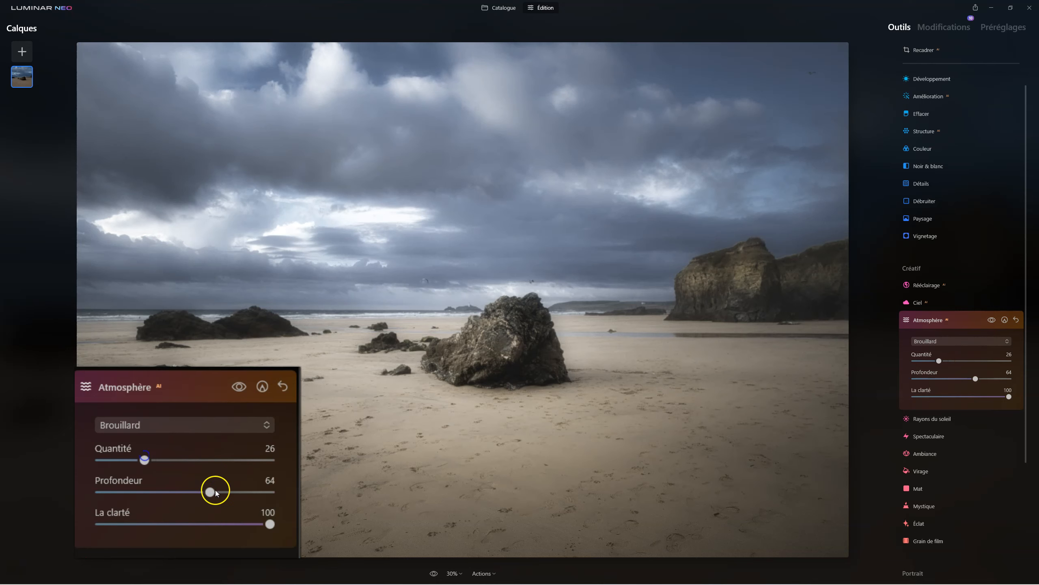
pyautogui.moveTo(1009, 397); pyautogui.dragTo(937, 396)
pyautogui.moveTo(939, 360); pyautogui.dragTo(935, 361)
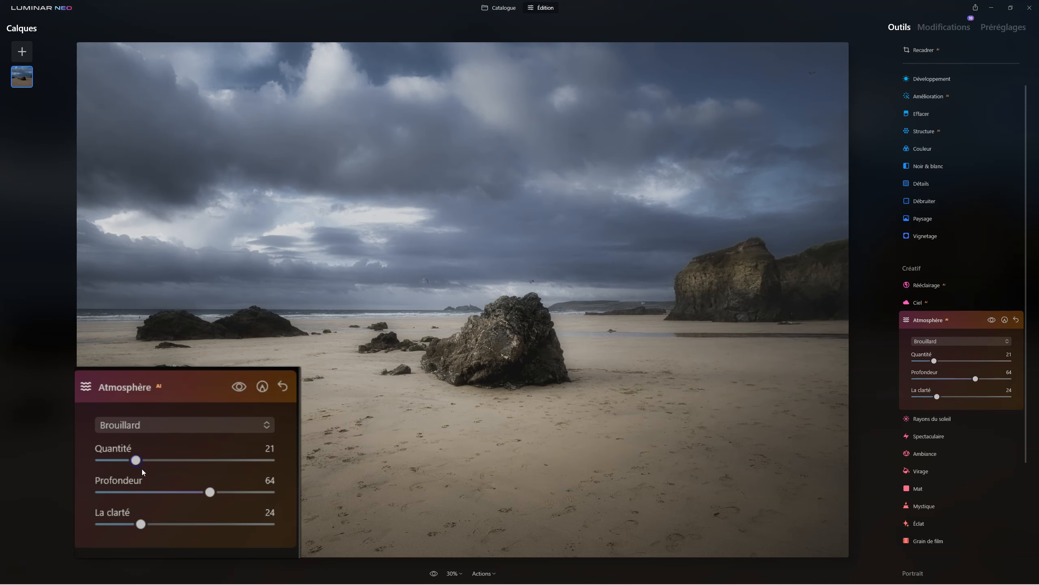
pyautogui.click(988, 321)
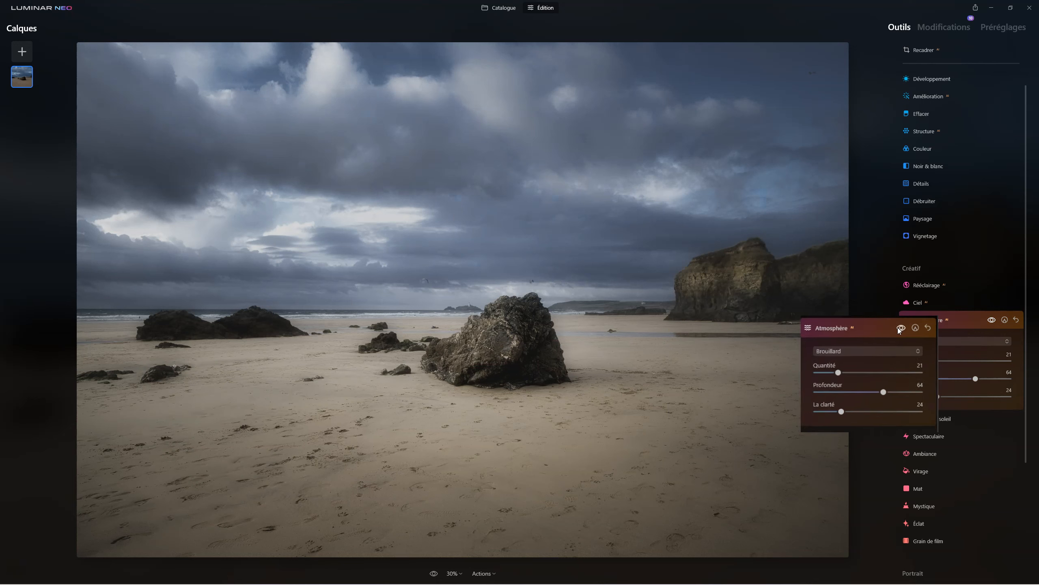
pyautogui.moveTo(934, 360); pyautogui.dragTo(926, 361)
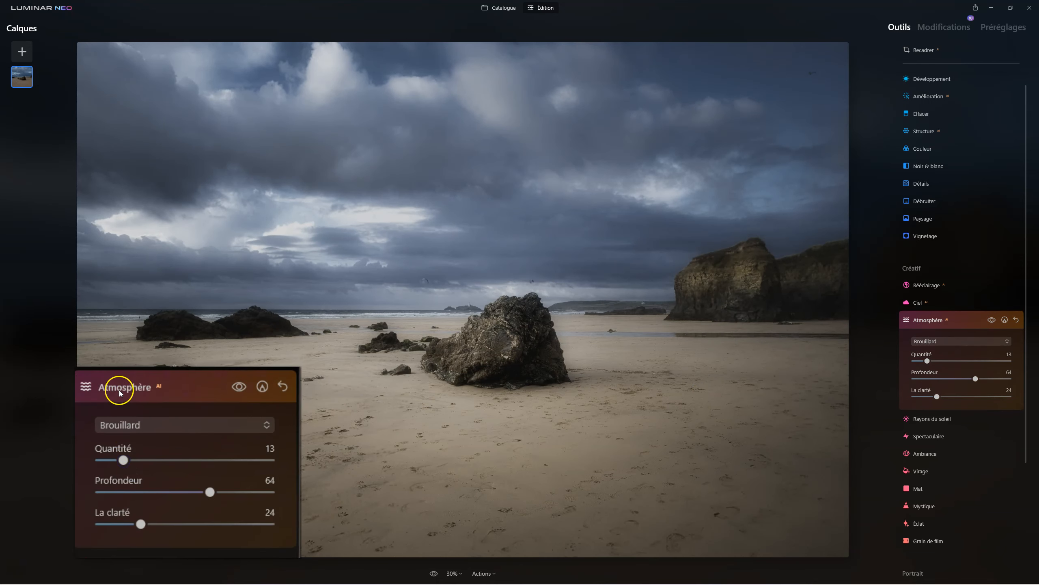
pyautogui.click(921, 320)
# Step: Add a second Atmosphère effect of type Niveaux de brouillard with Quantité 50, Profondeur 61 and La clarté 61
pyautogui.click(924, 321)
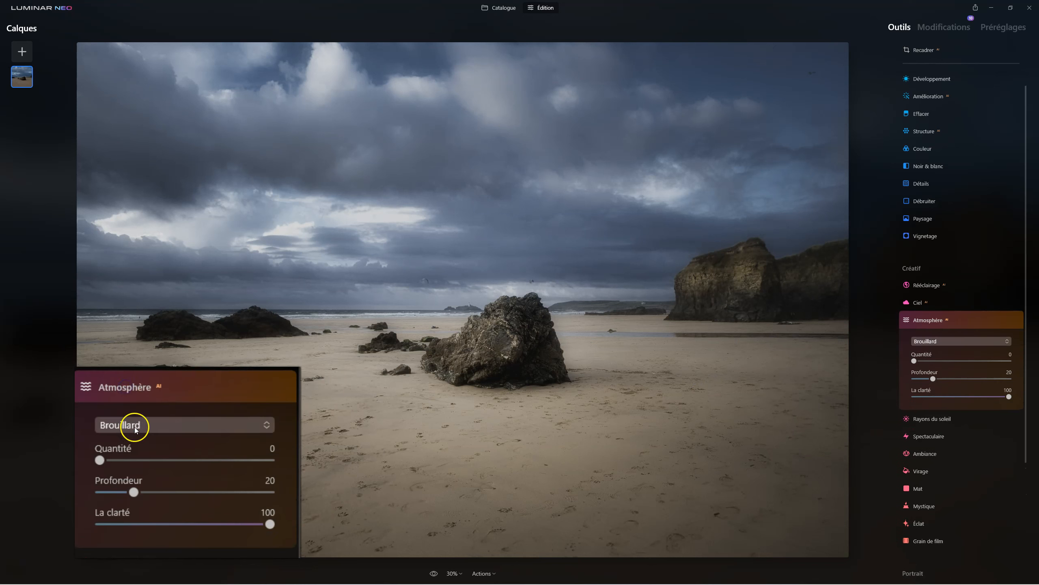
pyautogui.click(934, 341)
pyautogui.click(937, 369)
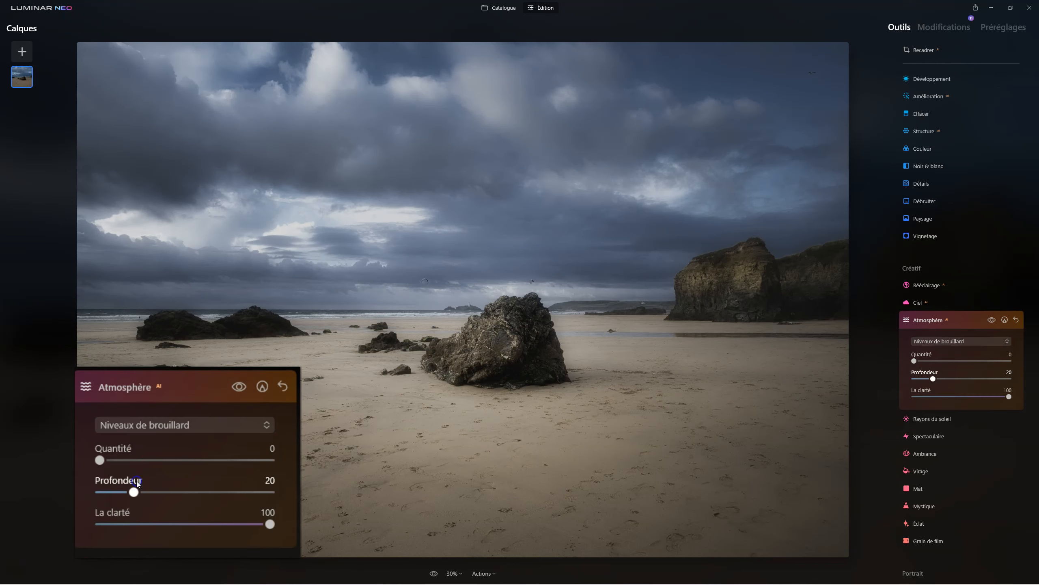
pyautogui.moveTo(917, 362); pyautogui.dragTo(972, 379)
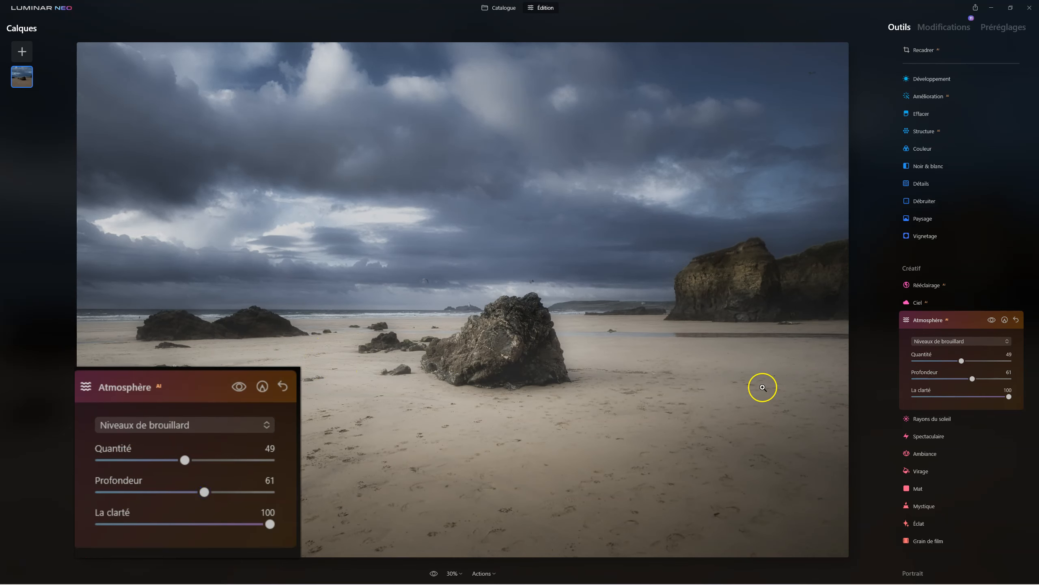
pyautogui.moveTo(1009, 396); pyautogui.dragTo(999, 396)
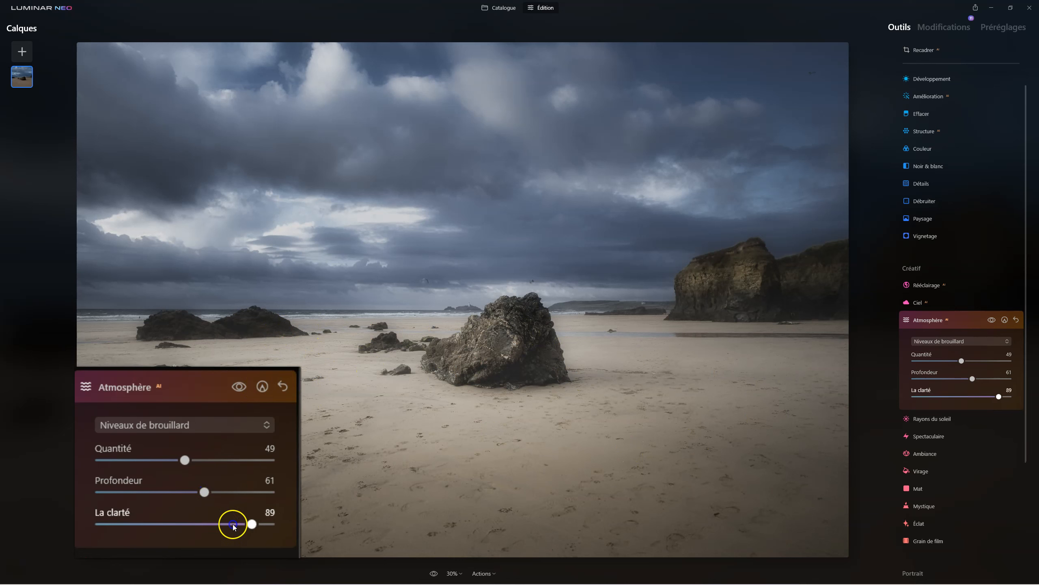
pyautogui.click(931, 320)
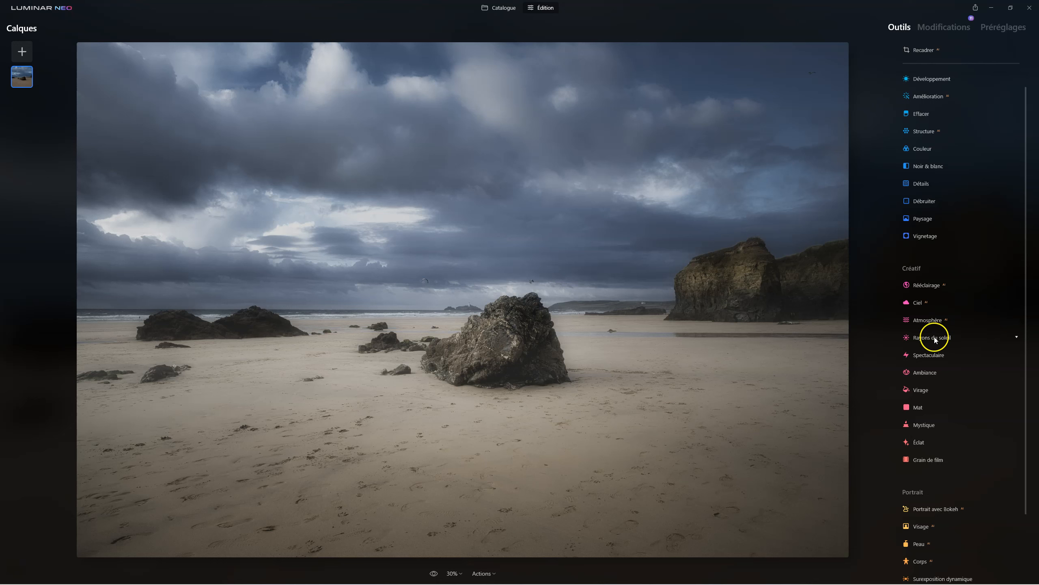
# Step: Add a third Atmosphère effect of type Brume sèche with Quantité 41, Profondeur 53 and La clarté 62
pyautogui.click(931, 322)
pyautogui.click(929, 342)
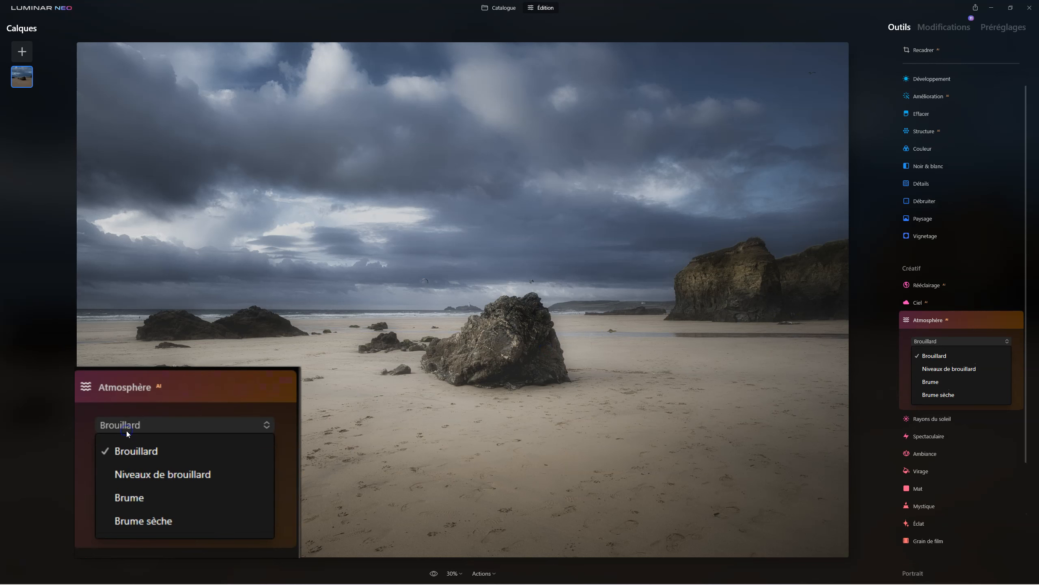
pyautogui.click(938, 394)
pyautogui.moveTo(99, 460); pyautogui.dragTo(171, 460)
pyautogui.moveTo(129, 491); pyautogui.dragTo(191, 487)
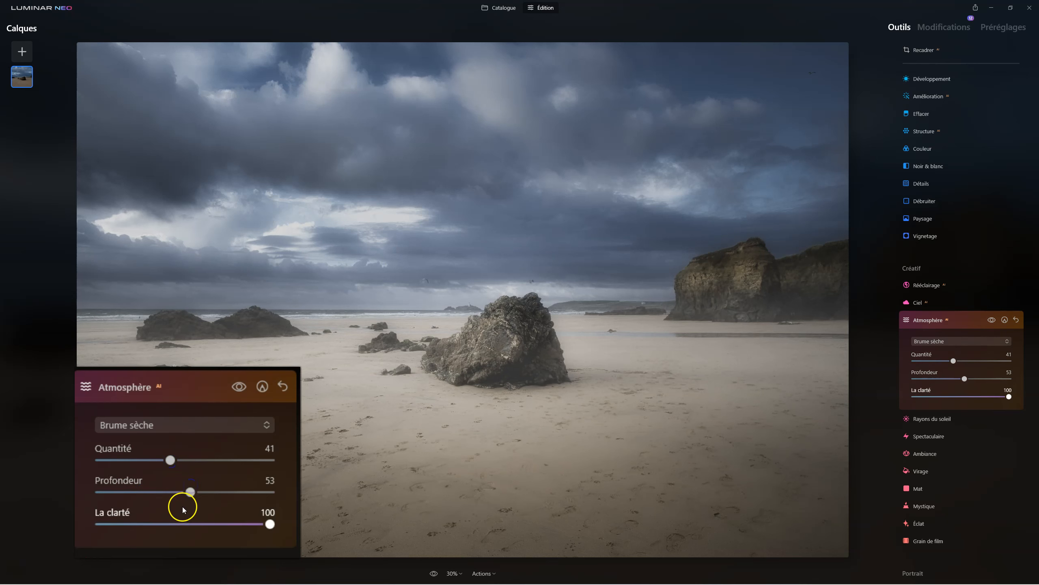
pyautogui.moveTo(272, 526); pyautogui.dragTo(207, 524)
pyautogui.click(112, 393)
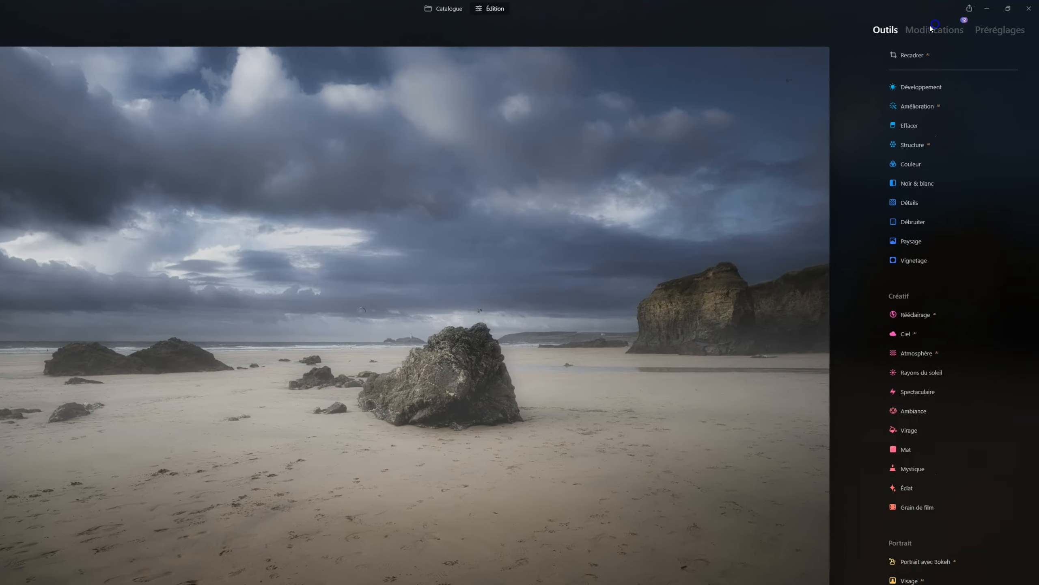
# Step: Step through the edit history to compare the photo at each stage of the three Atmosphère effects
pyautogui.click(938, 27)
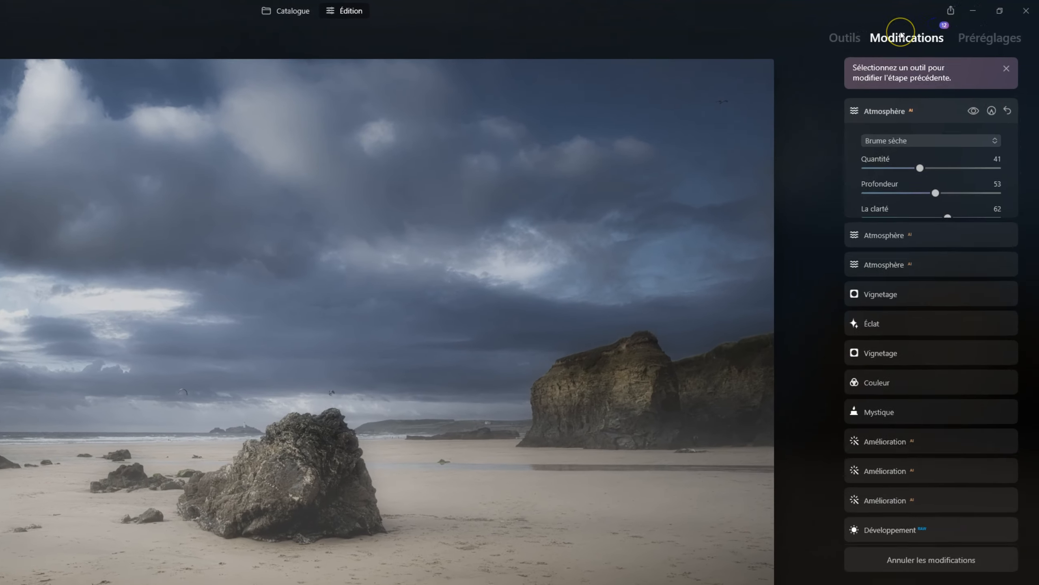
pyautogui.click(877, 288)
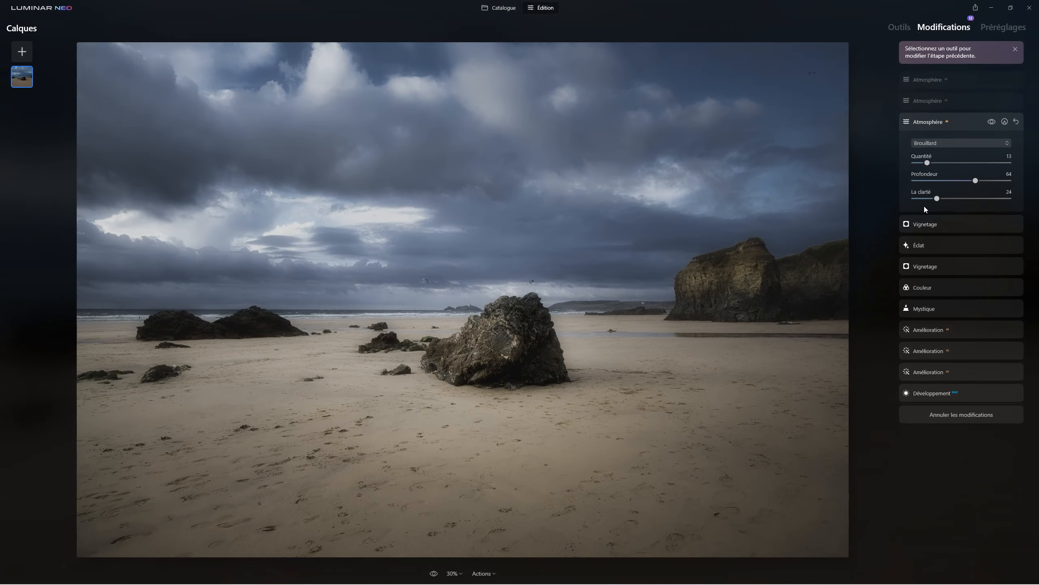
pyautogui.click(929, 102)
pyautogui.click(928, 82)
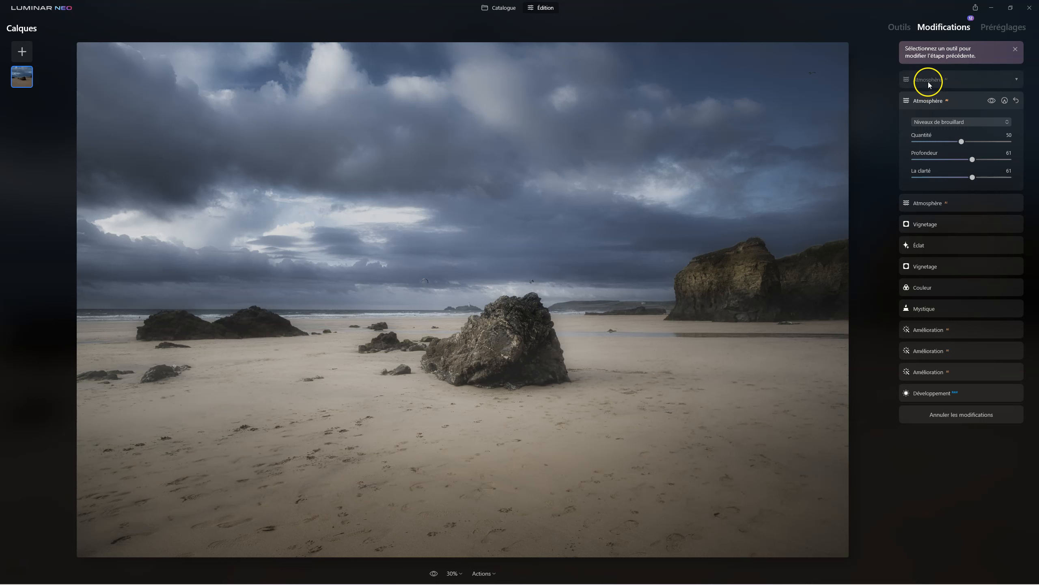
pyautogui.click(928, 92)
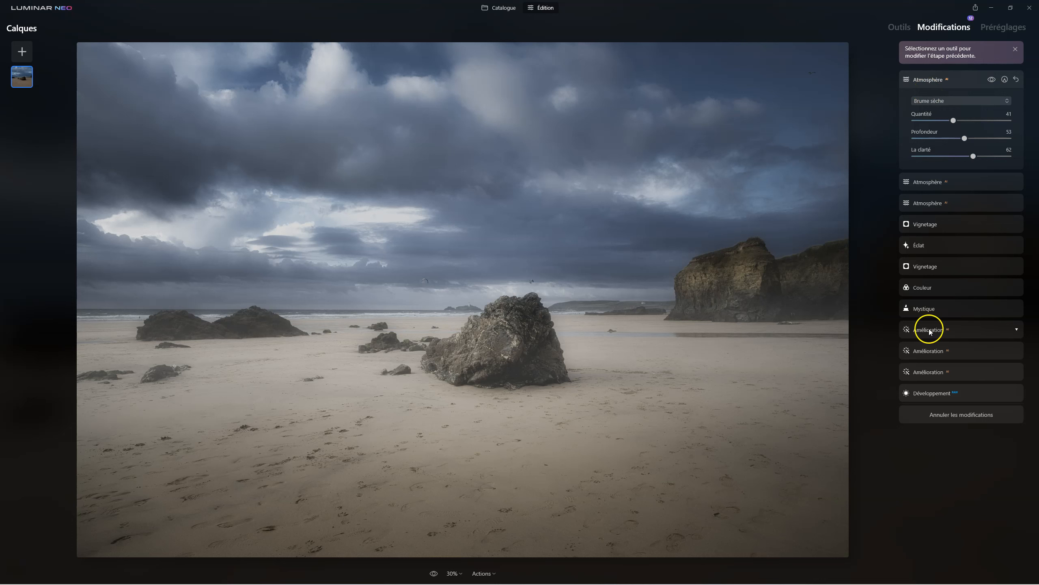
# Step: Compare the unedited photo with the finished look, and preview the Vignetage, Éclat, Couleur and Mystique stages of the edit history
pyautogui.click(960, 413)
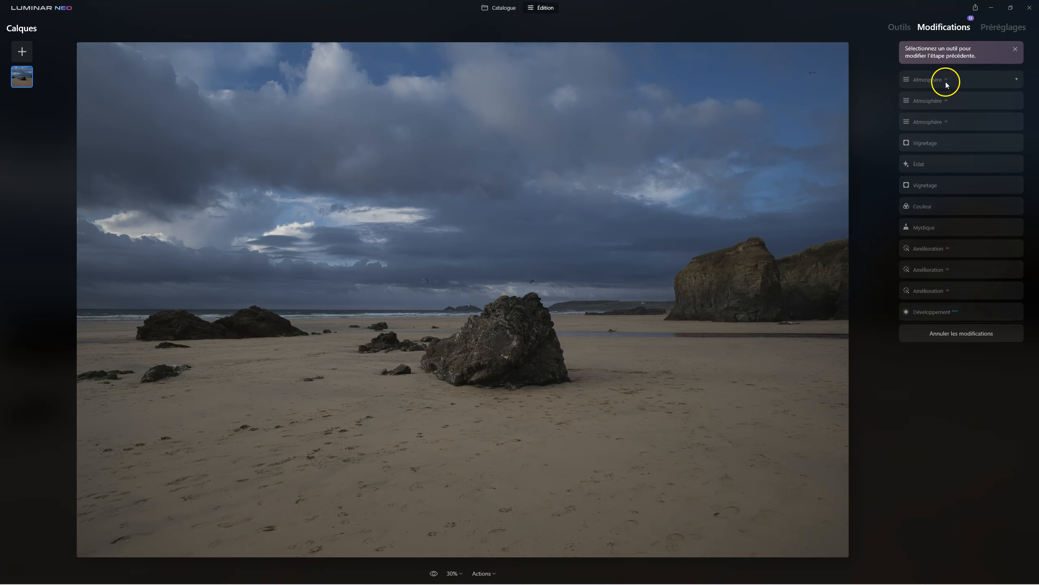
pyautogui.click(928, 80)
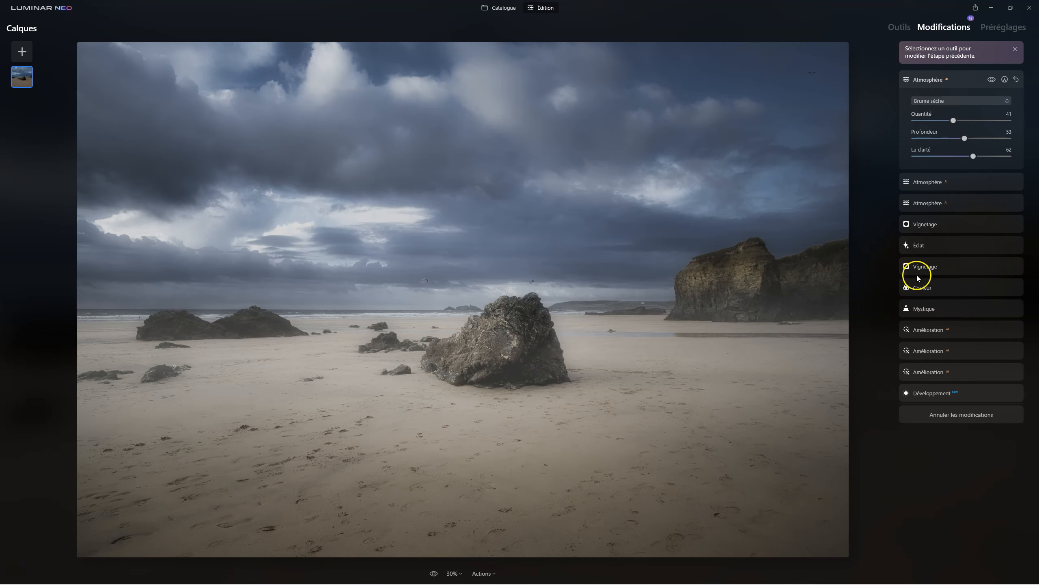
pyautogui.click(931, 225)
pyautogui.click(923, 246)
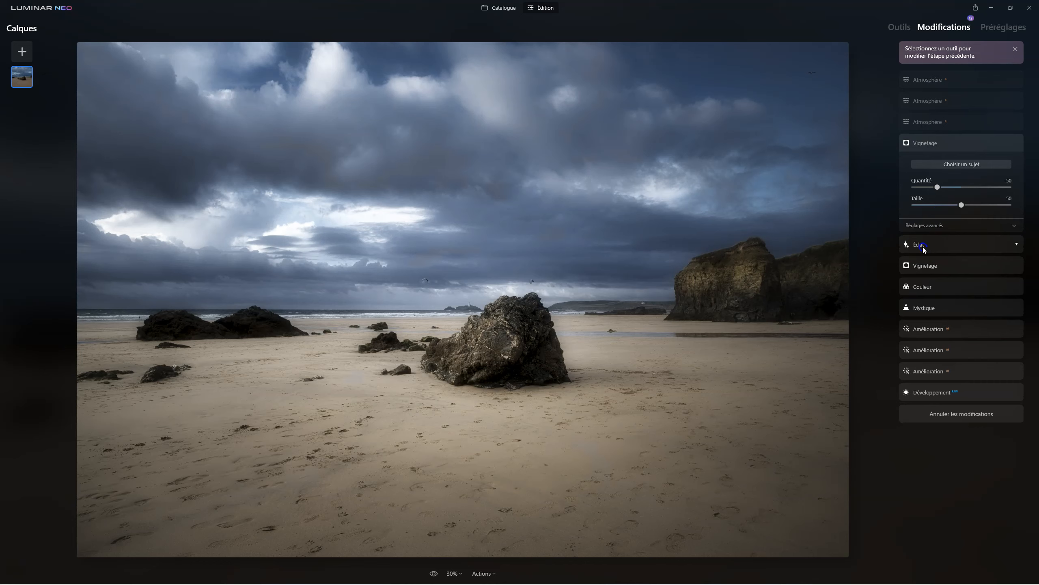
pyautogui.click(924, 263)
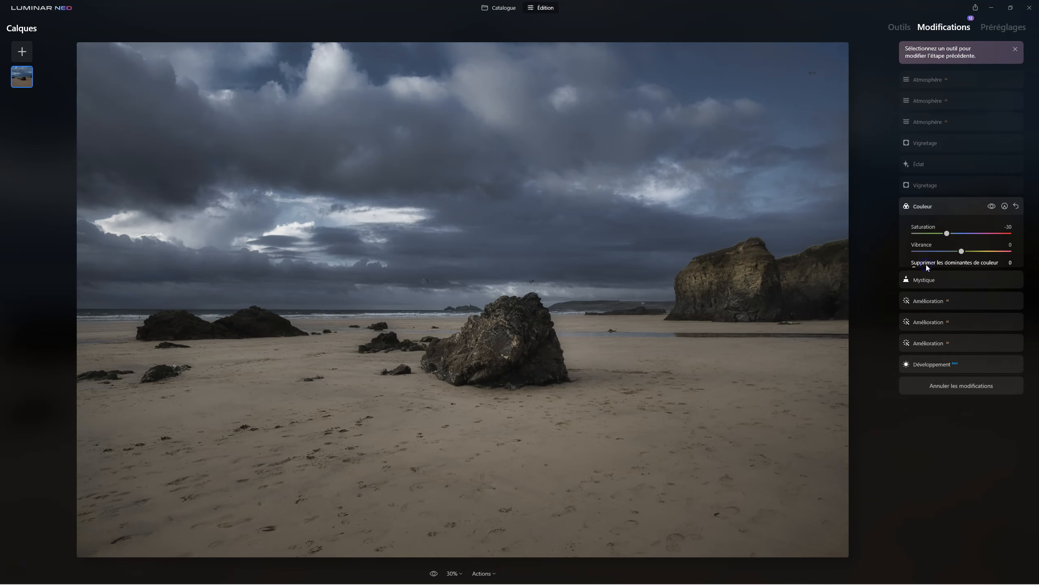
pyautogui.click(925, 308)
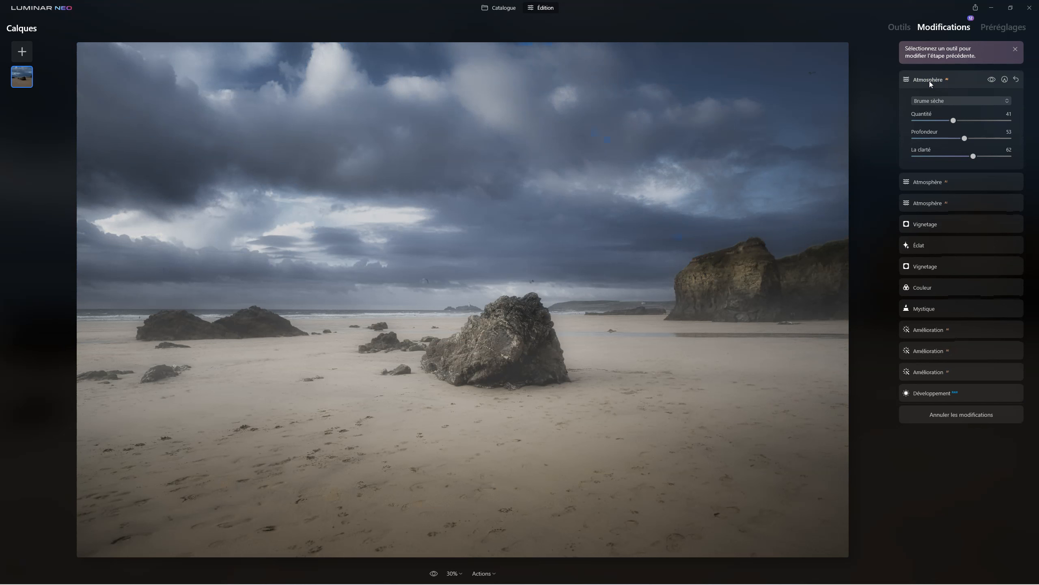
# Step: Preview the Brouillard, Niveaux de brouillard and Brume sèche stages once more and return to the editing tools with all edits active
pyautogui.click(899, 27)
pyautogui.click(930, 202)
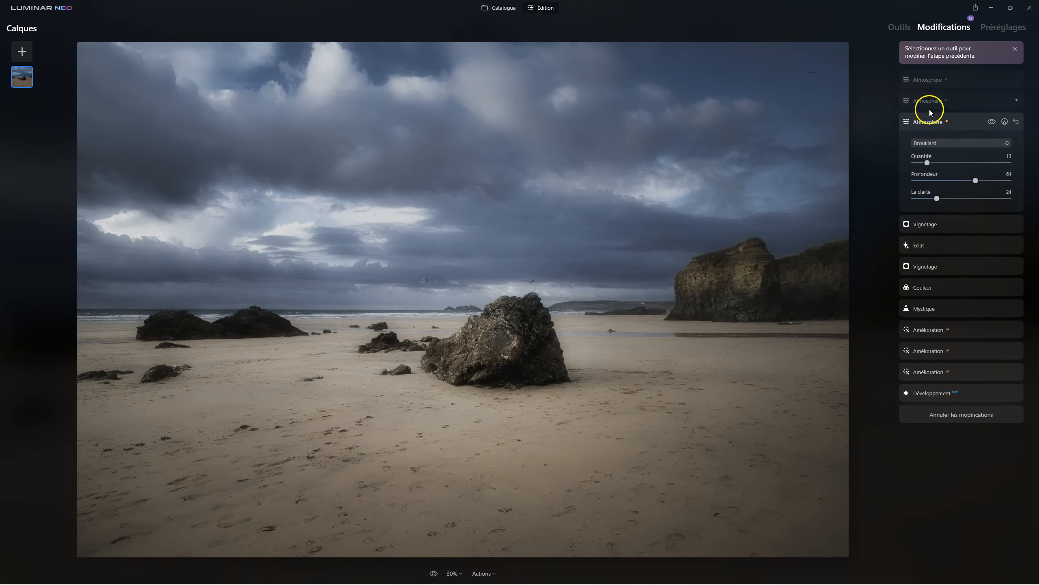
pyautogui.click(929, 109)
pyautogui.click(928, 80)
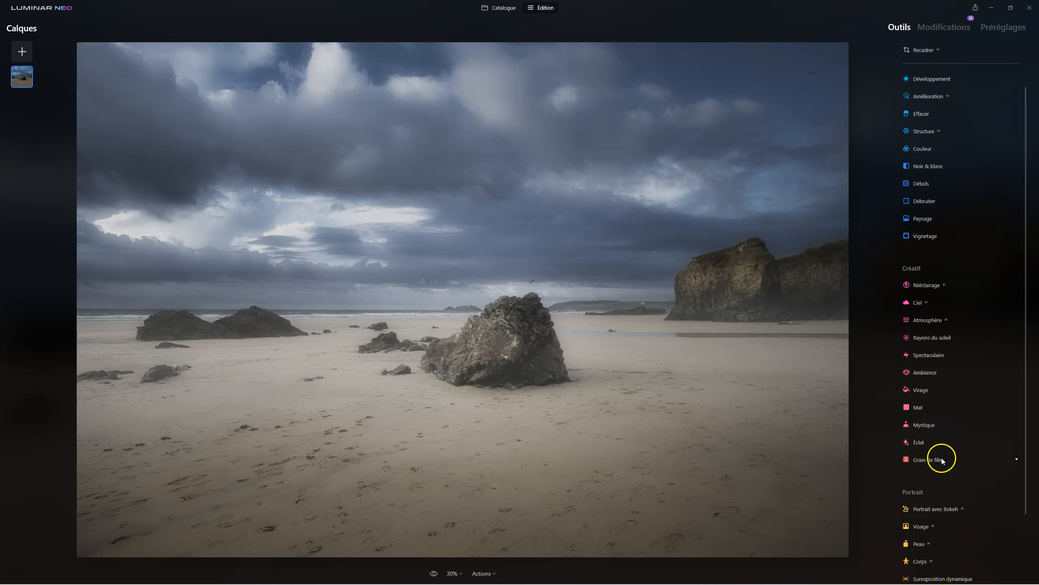
pyautogui.scroll(1, 968, 476)
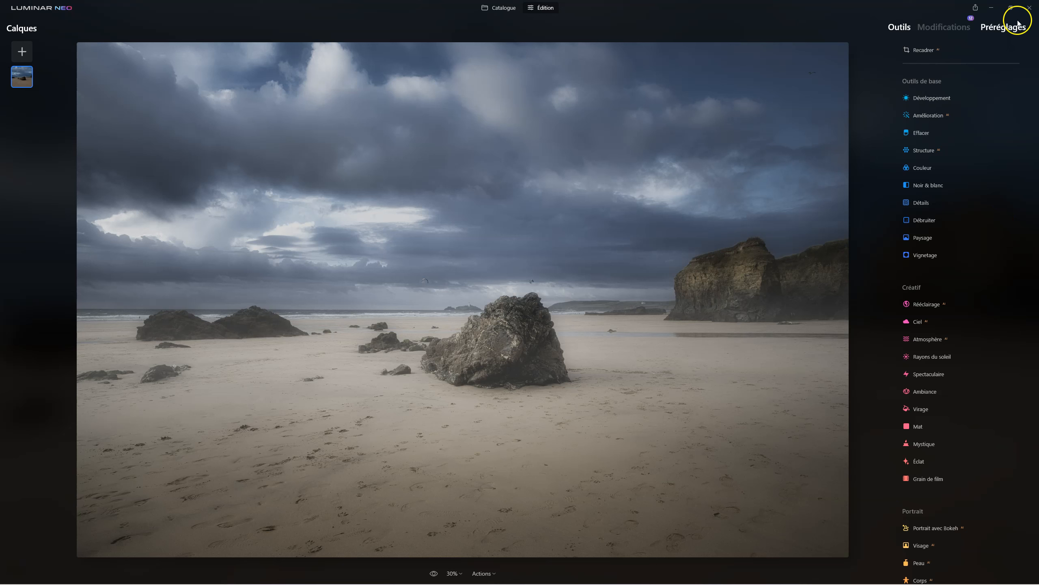